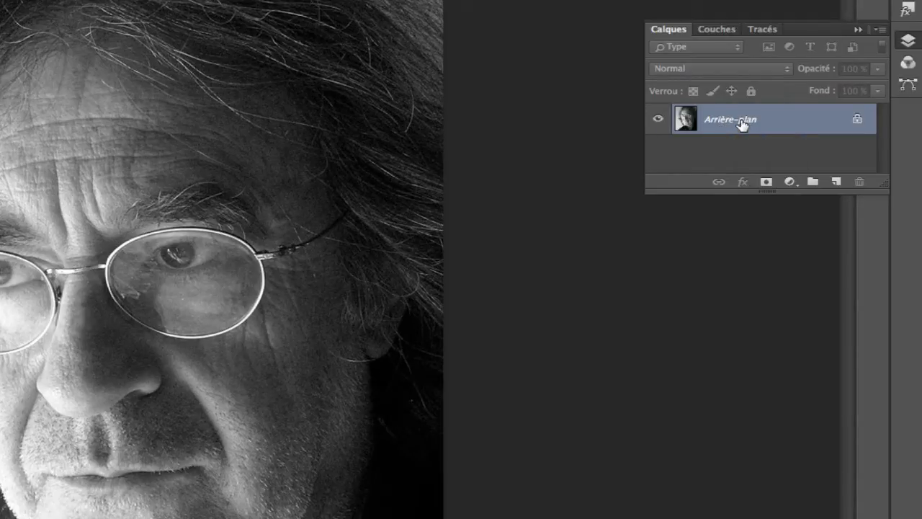
Step: Unlock the background layer and convert a duplicate of it into a smart object
{"action": "double_click", "coordinate": [742, 123], "text": "alt"}
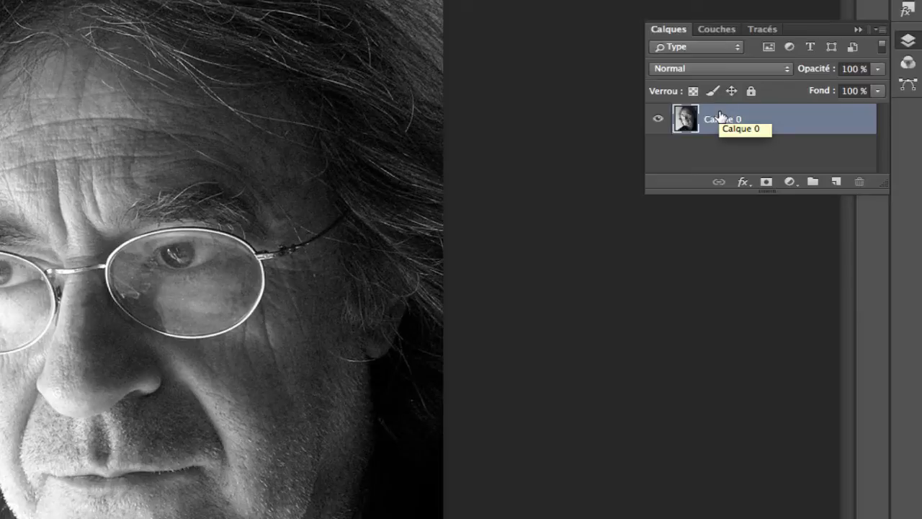
{"action": "key", "text": "ctrl+j"}
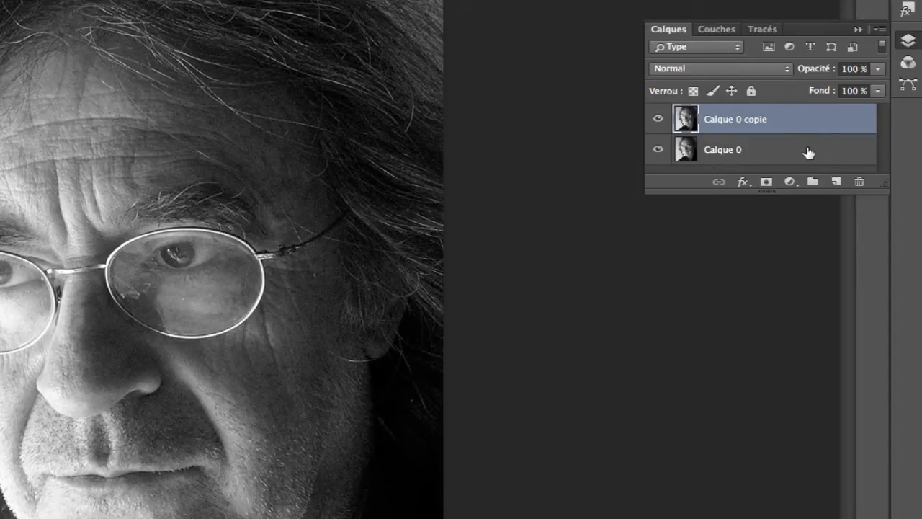
{"action": "left_click", "coordinate": [881, 30]}
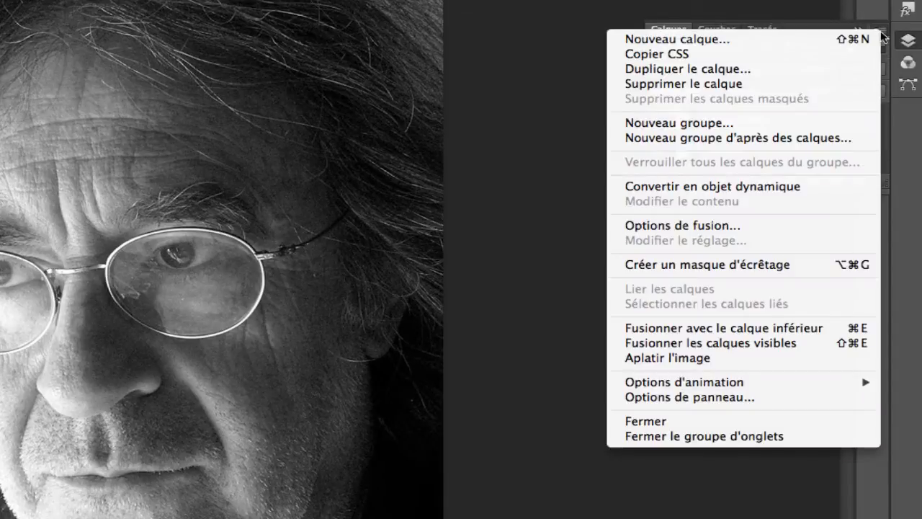
{"action": "left_click", "coordinate": [806, 186]}
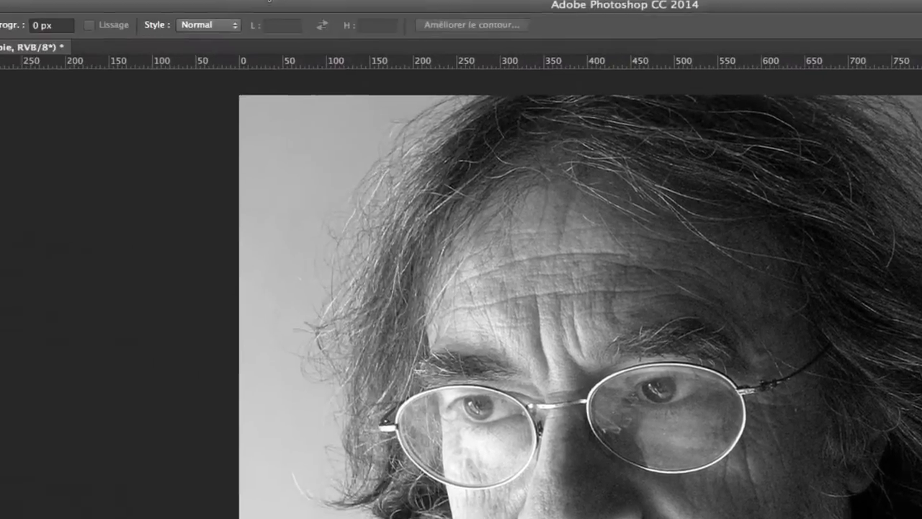
Step: Apply the Passe-haut filter to the smart object copy with a radius of 8,5 pixels
{"action": "left_click", "coordinate": [363, 7]}
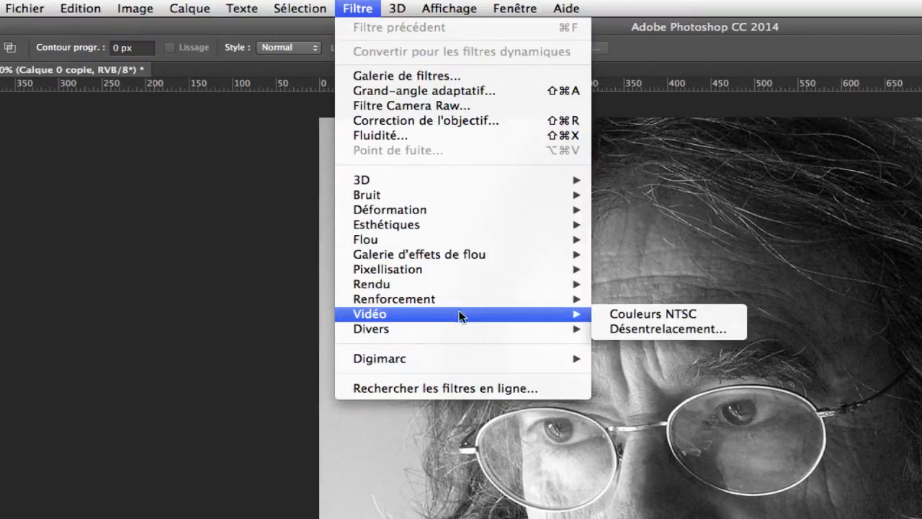
{"action": "mouse_move", "coordinate": [459, 332]}
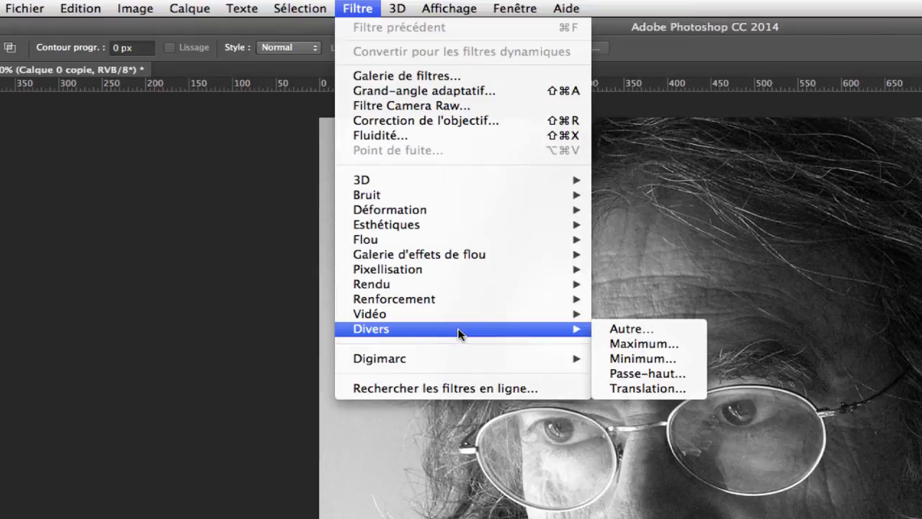
{"action": "left_click", "coordinate": [647, 374]}
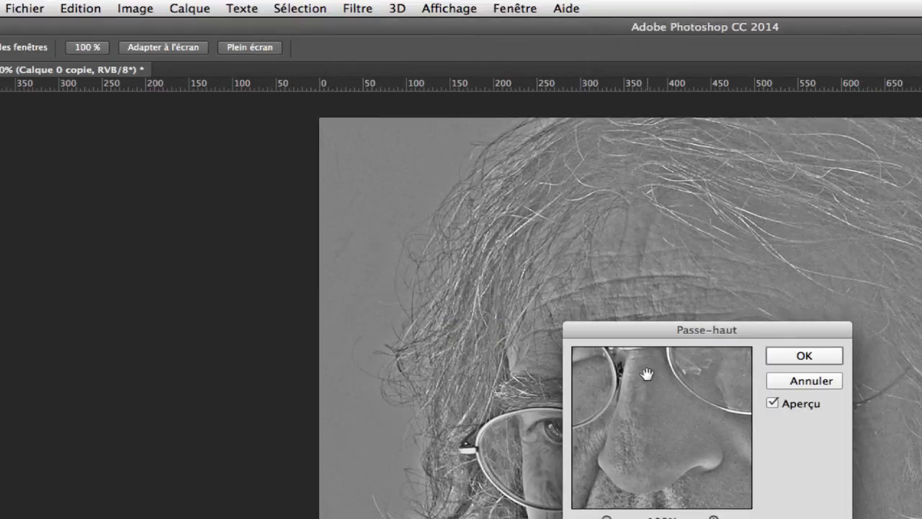
{"action": "left_click_drag", "start_coordinate": [706, 330], "coordinate": [156, 165]}
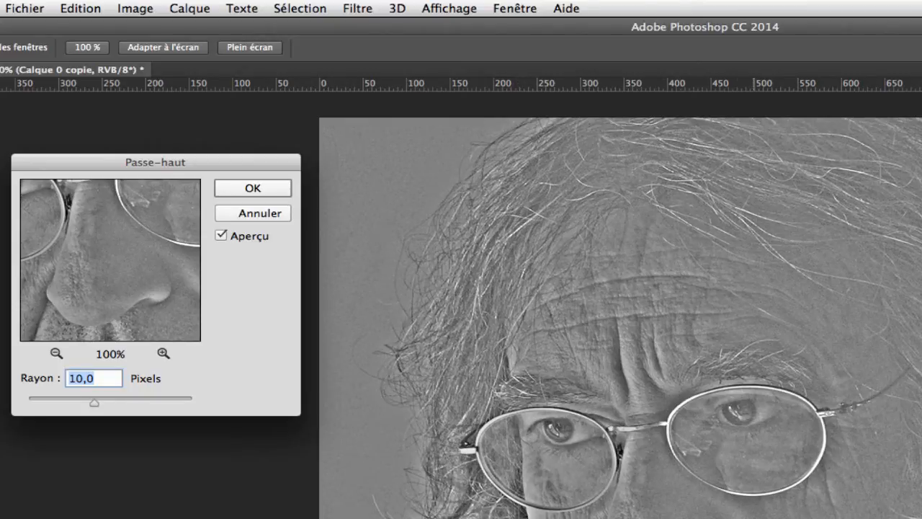
{"action": "mouse_move", "coordinate": [95, 403]}
{"action": "left_mouse_down"}
{"action": "mouse_move", "coordinate": [158, 408]}
{"action": "mouse_move", "coordinate": [67, 406]}
{"action": "mouse_move", "coordinate": [81, 406]}
{"action": "left_mouse_up"}
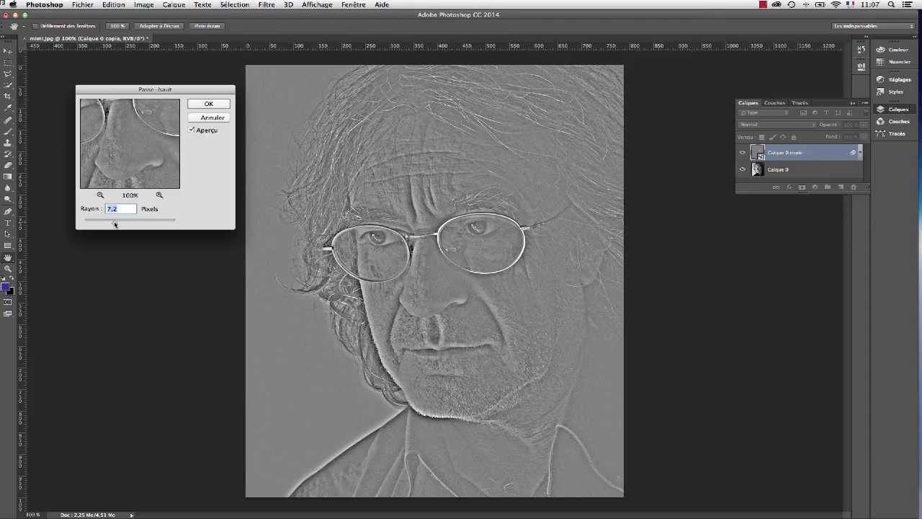
{"action": "left_click_drag", "start_coordinate": [114, 224], "coordinate": [118, 224]}
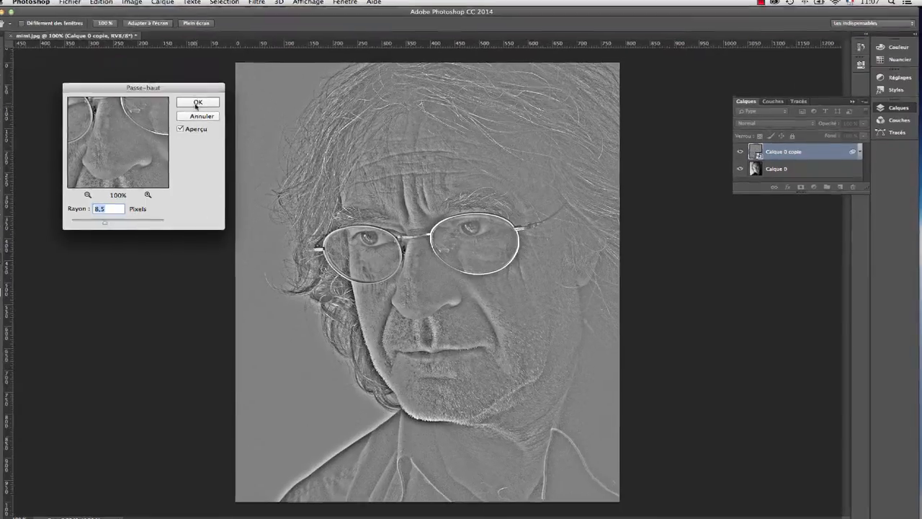
{"action": "left_click", "coordinate": [207, 103]}
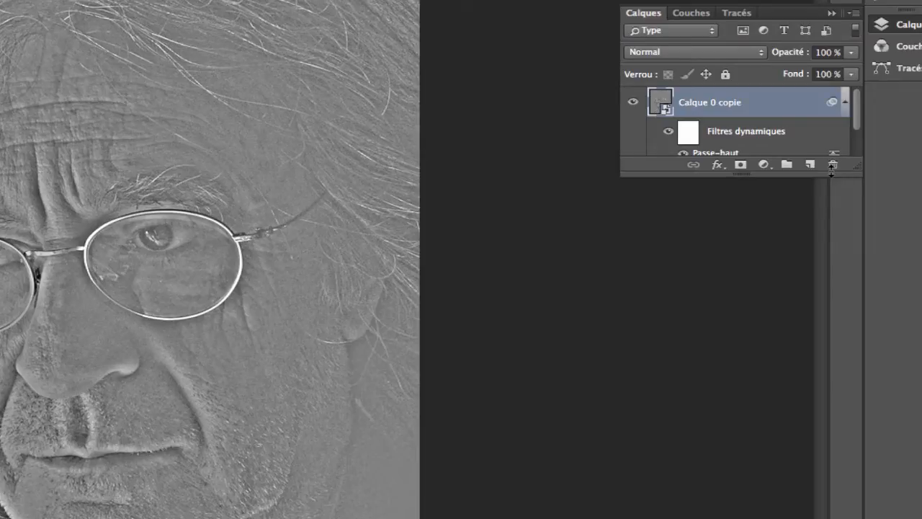
Step: Set the filtered copy's blend mode to Incrustation and compare the portrait with and without that layer
{"action": "left_click_drag", "start_coordinate": [835, 175], "coordinate": [836, 283]}
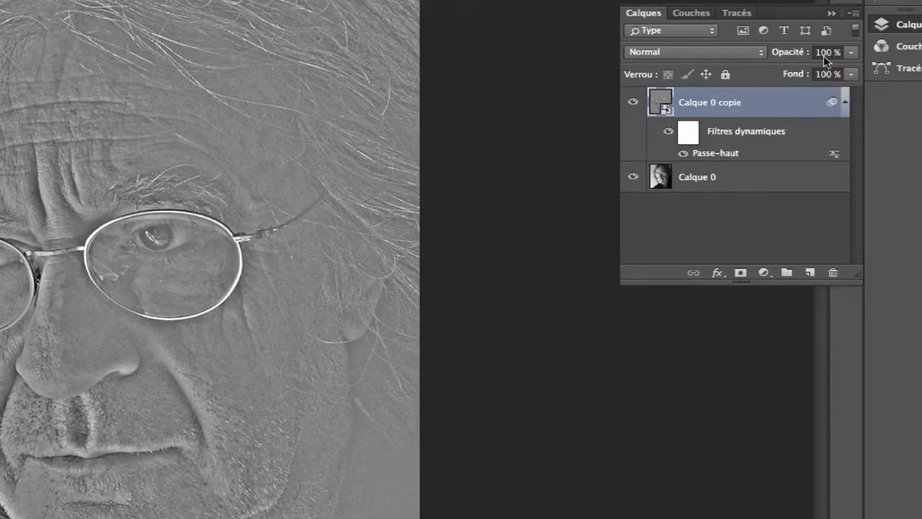
{"action": "left_click", "coordinate": [702, 55]}
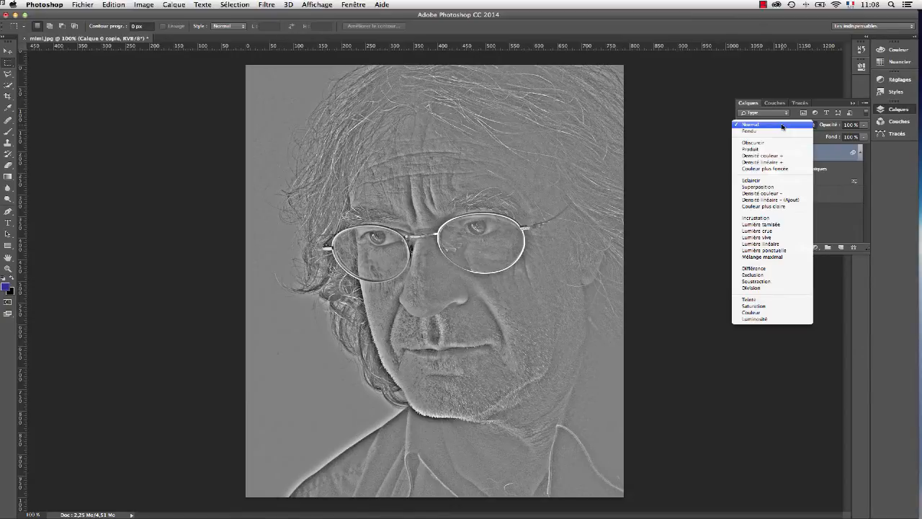
{"action": "left_click", "coordinate": [774, 218]}
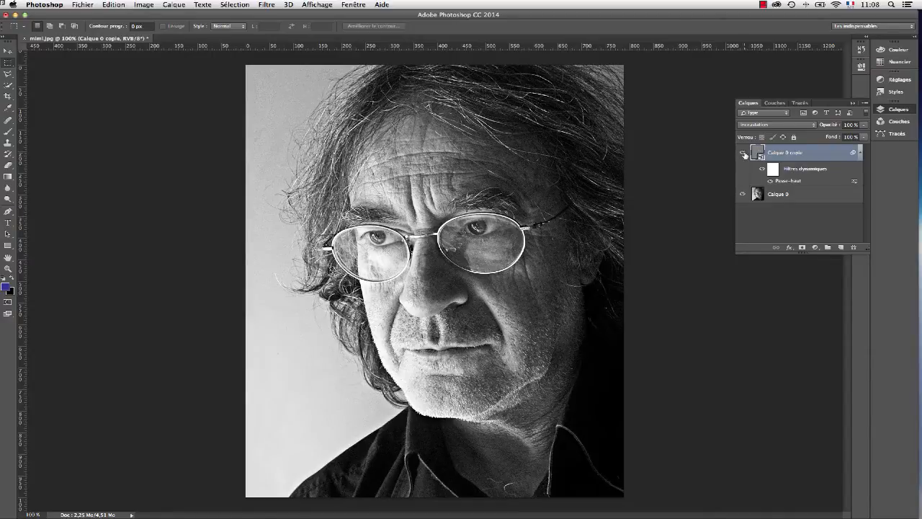
{"action": "left_click", "coordinate": [743, 153]}
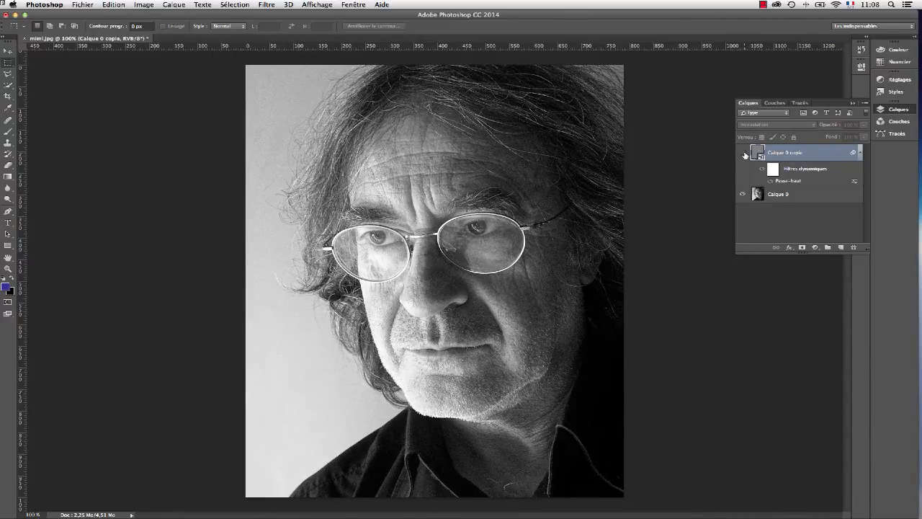
{"action": "left_click", "coordinate": [744, 154]}
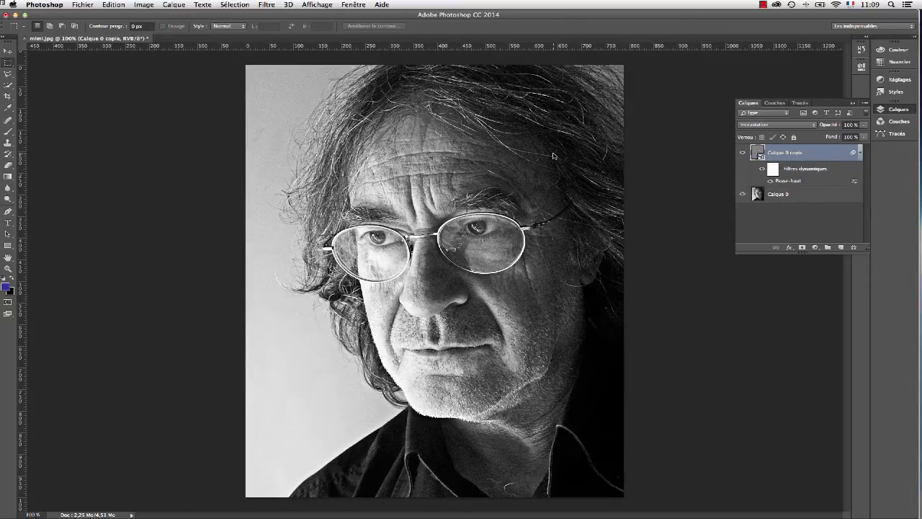
Step: Place a duplicate of Calque 0 at the top of the layer stack with the Lumière crue blend mode
{"action": "left_click", "coordinate": [789, 196]}
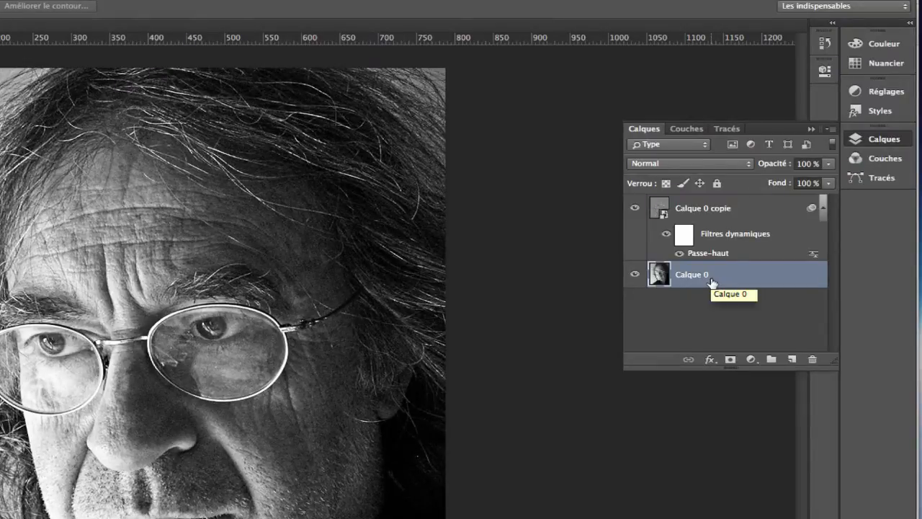
{"action": "key", "text": "ctrl+j"}
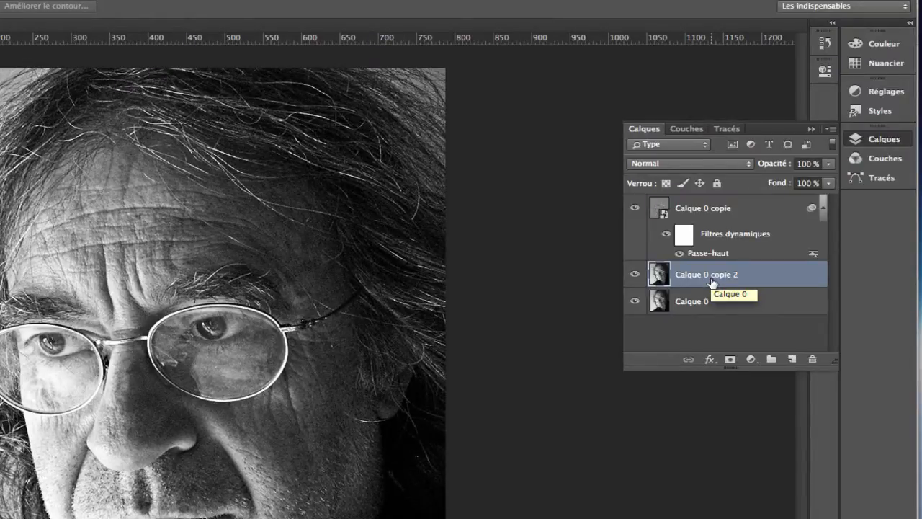
{"action": "left_click_drag", "start_coordinate": [711, 283], "coordinate": [714, 204]}
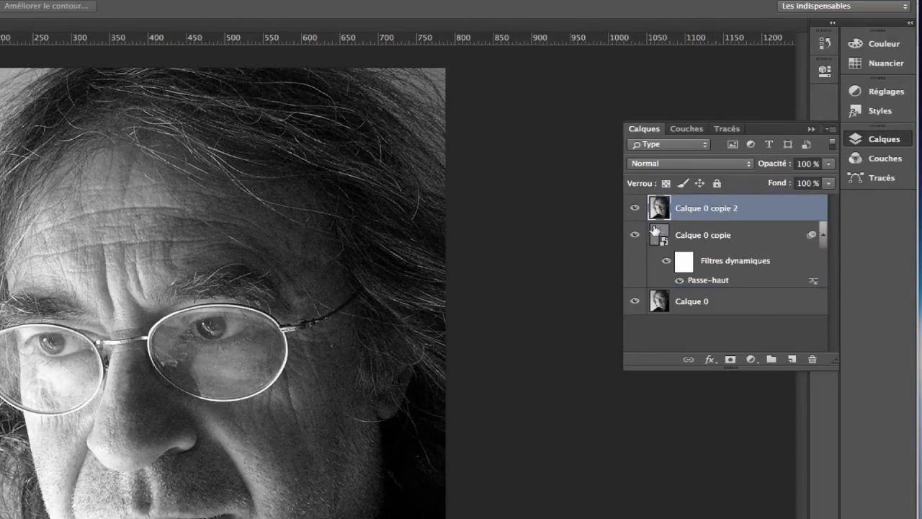
{"action": "left_click", "coordinate": [706, 164]}
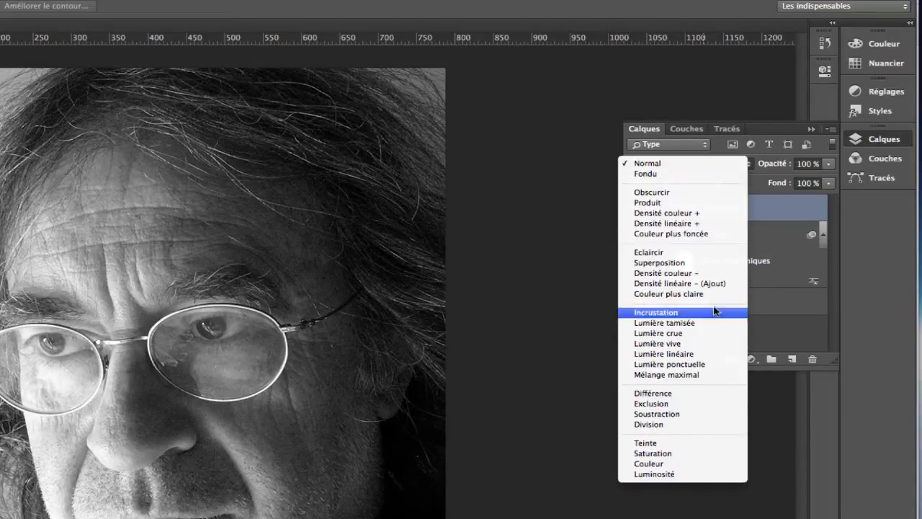
{"action": "left_click", "coordinate": [708, 334]}
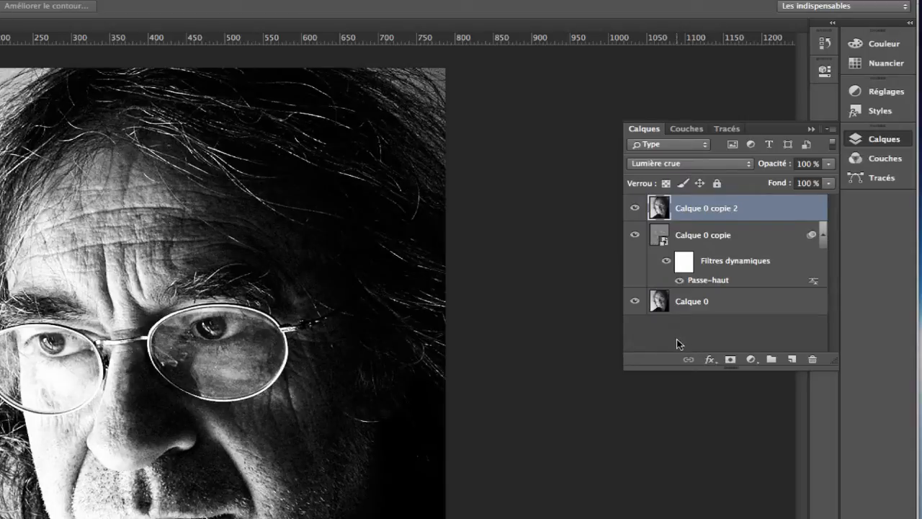
Step: Compare the portrait with and without the two upper layers, and set the Lumière crue layer's opacity to 34 %
{"action": "left_click", "coordinate": [635, 207]}
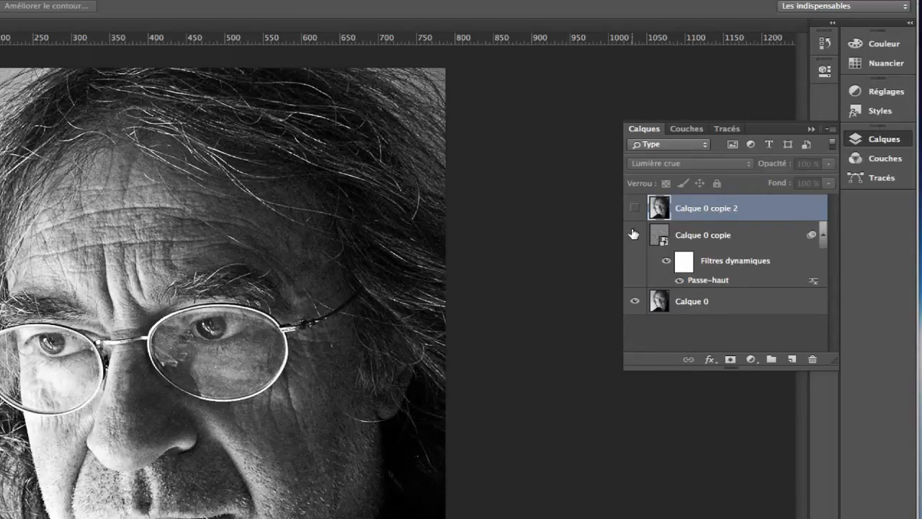
{"action": "left_click", "coordinate": [634, 234]}
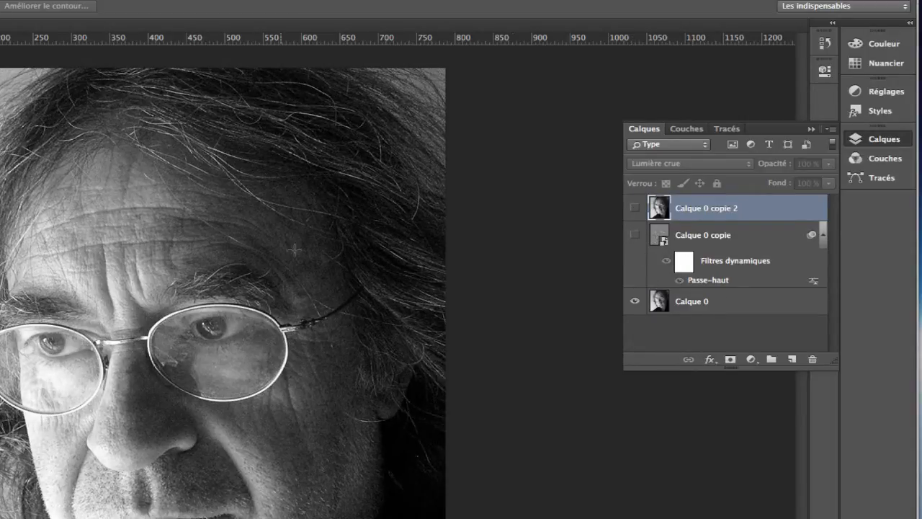
{"action": "left_click", "coordinate": [634, 236]}
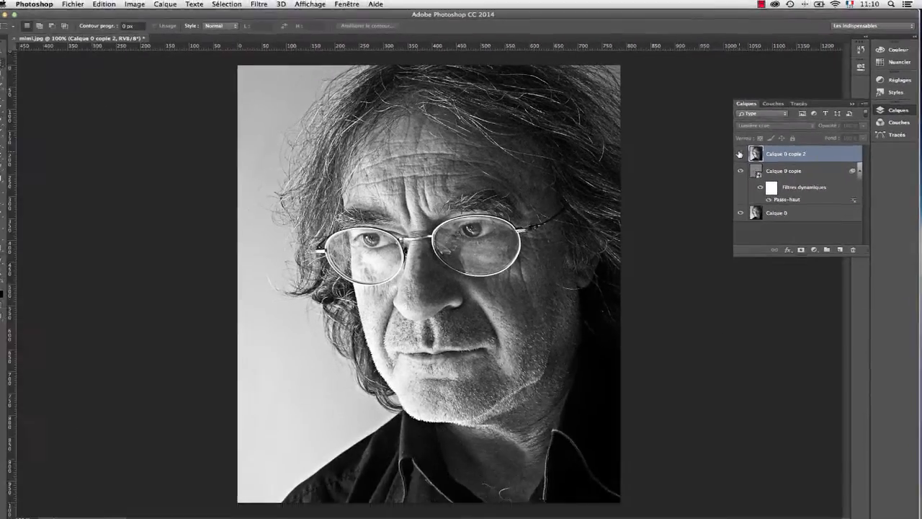
{"action": "left_click", "coordinate": [633, 208]}
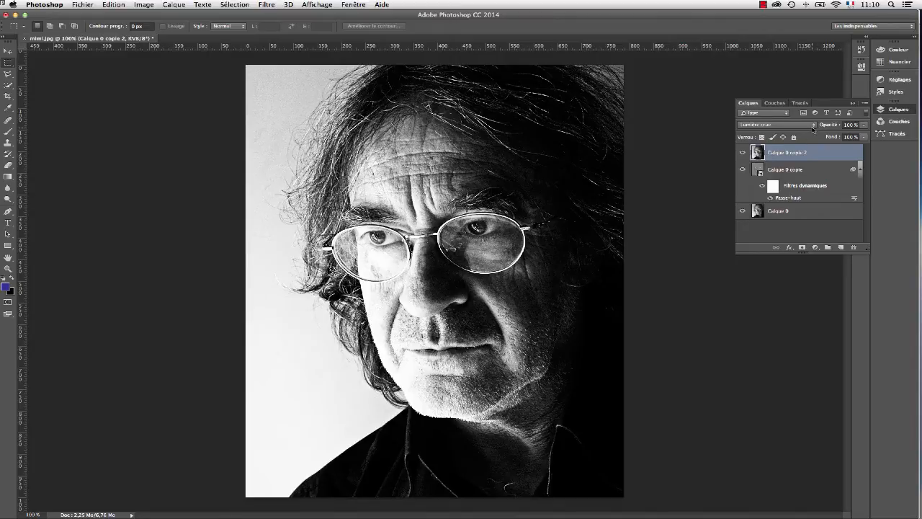
{"action": "left_click", "coordinate": [864, 124]}
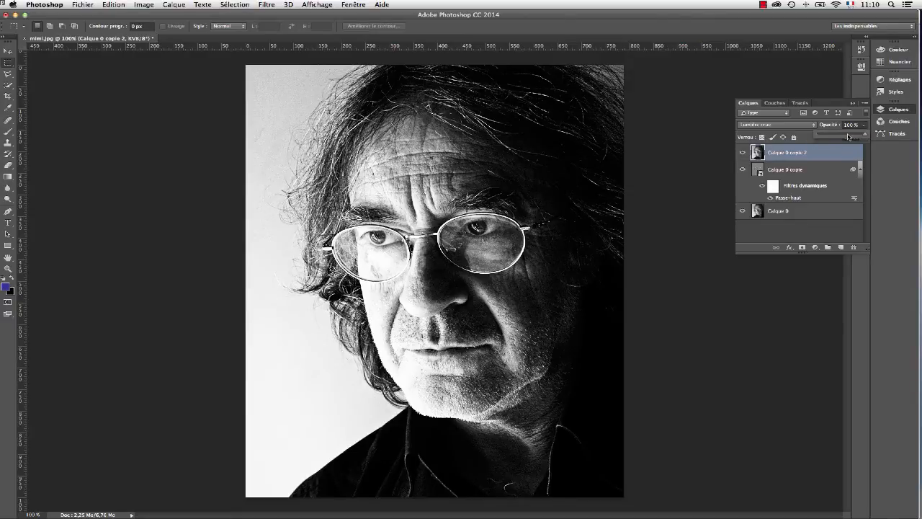
{"action": "left_click_drag", "start_coordinate": [866, 137], "coordinate": [833, 140]}
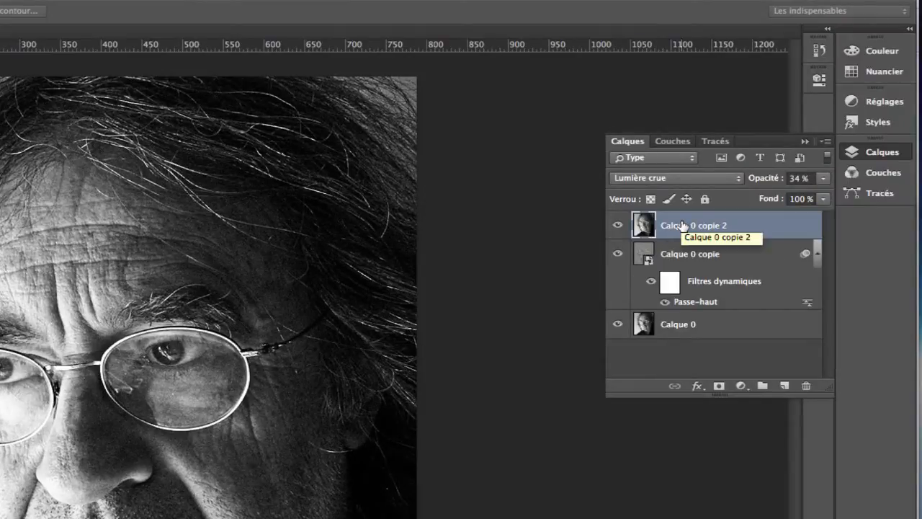
Step: Create a merged copy of all three layers at the top of the stack while keeping the originals
{"action": "left_click", "coordinate": [679, 323], "text": "shift"}
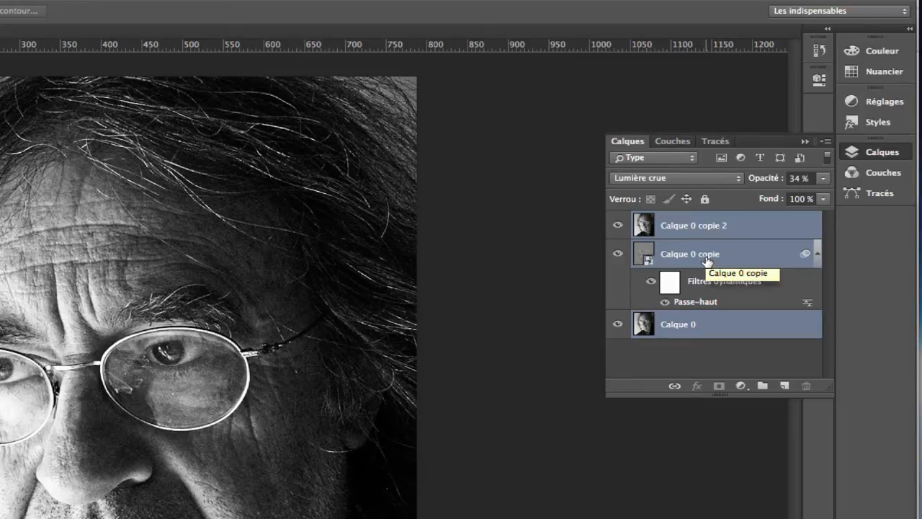
{"action": "left_click", "coordinate": [827, 144]}
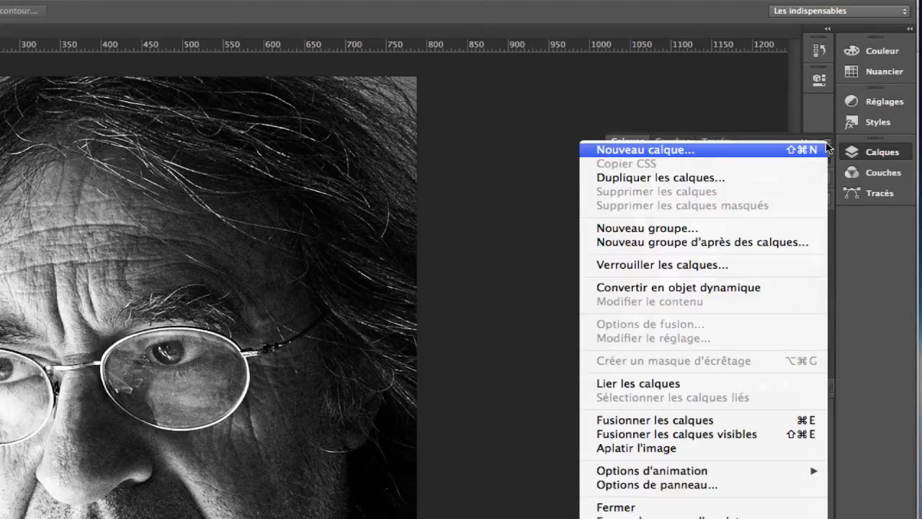
{"action": "left_click", "coordinate": [778, 425], "text": "alt"}
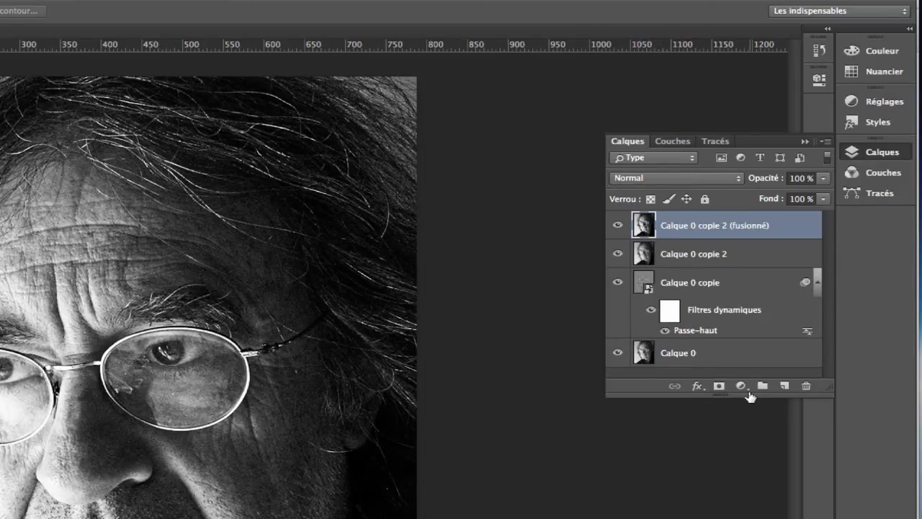
Step: Create a layer group below the merged layer and move Calque 0 copie 2, Calque 0 copie and Calque 0 into it
{"action": "left_click", "coordinate": [701, 261]}
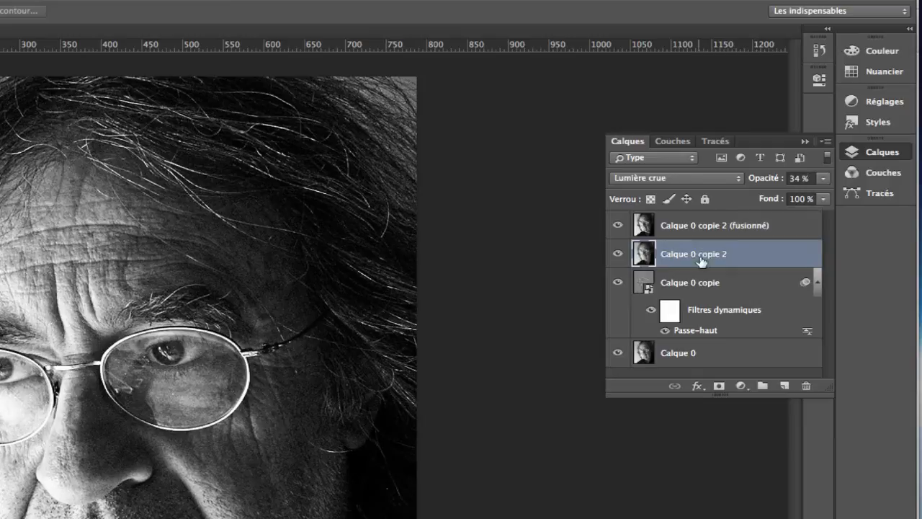
{"action": "left_click", "coordinate": [708, 360], "text": "shift"}
{"action": "left_click_drag", "start_coordinate": [708, 360], "coordinate": [763, 390]}
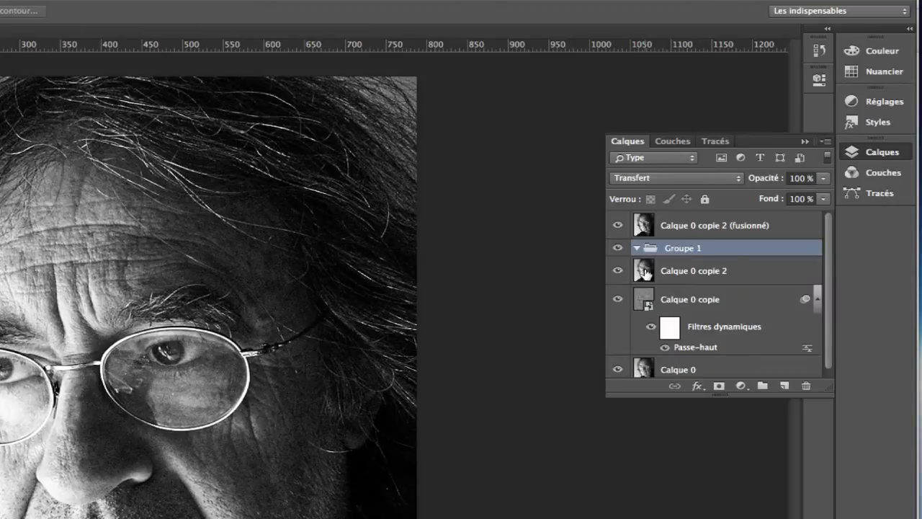
{"action": "left_click_drag", "start_coordinate": [646, 270], "coordinate": [662, 257]}
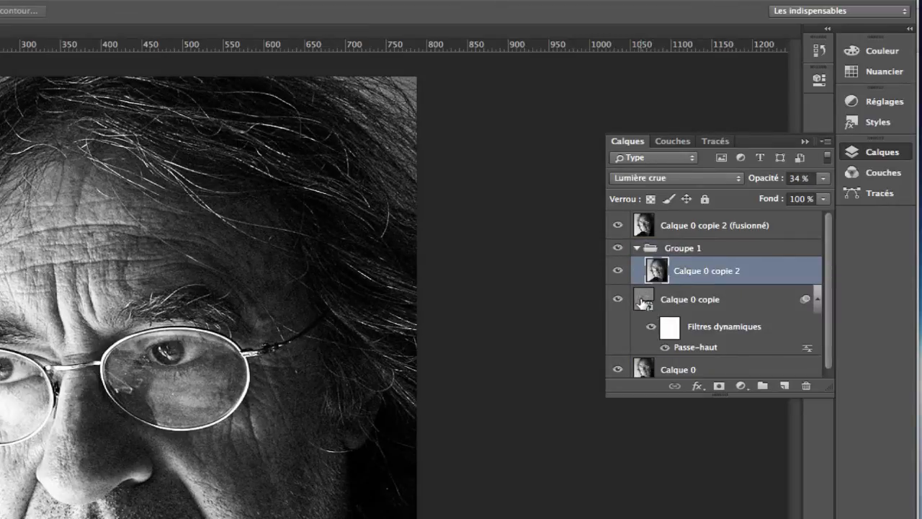
{"action": "left_click_drag", "start_coordinate": [645, 299], "coordinate": [659, 277]}
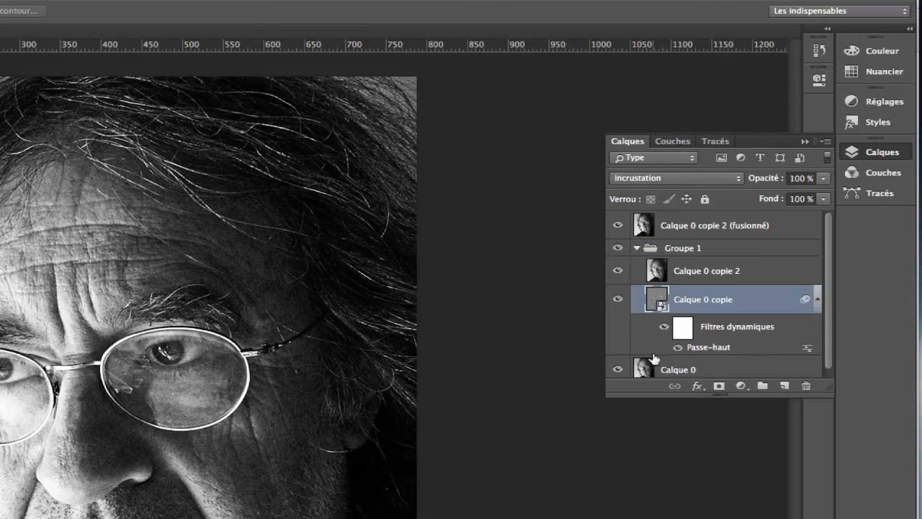
{"action": "mouse_move", "coordinate": [644, 370]}
{"action": "left_mouse_down"}
{"action": "mouse_move", "coordinate": [661, 309]}
{"action": "mouse_move", "coordinate": [659, 366]}
{"action": "left_mouse_up"}
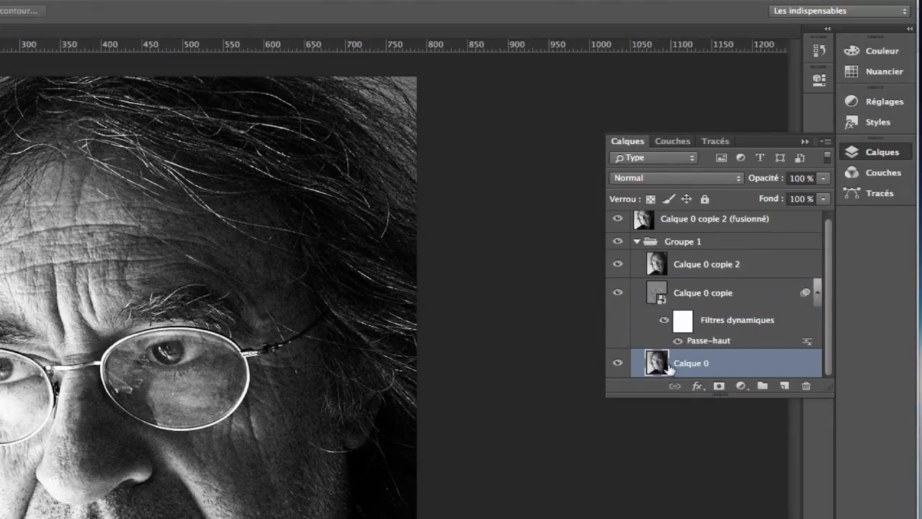
Step: Rename the layer group below the merged layer as "réglages"
{"action": "double_click", "coordinate": [682, 242]}
{"action": "type", "text": "réglages"}
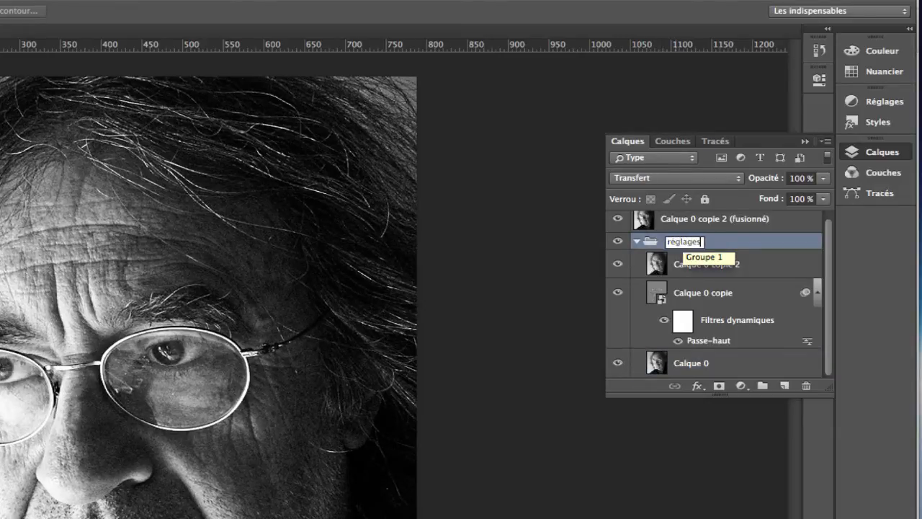
{"action": "key", "text": "Return"}
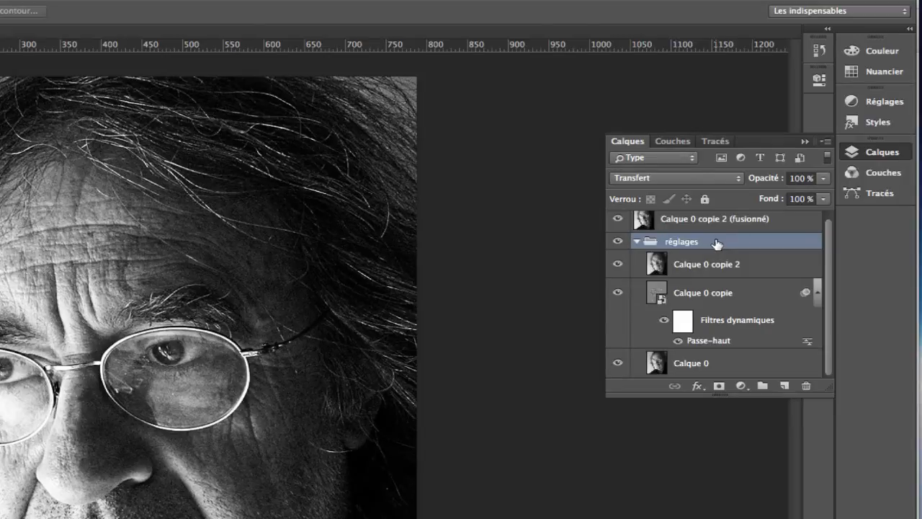
Step: Hide the réglages group as a whole while keeping its inner layers switched on, and collapse it
{"action": "left_click_drag", "start_coordinate": [617, 242], "coordinate": [618, 372]}
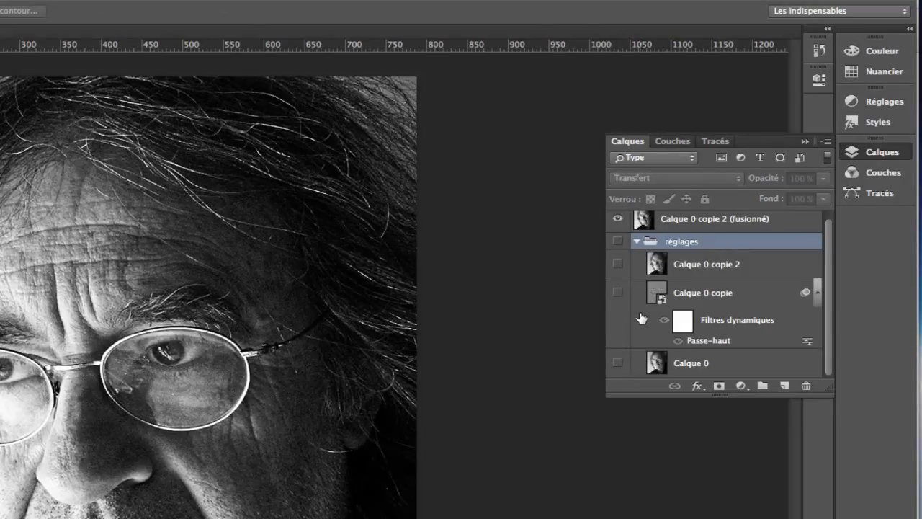
{"action": "left_click", "coordinate": [617, 264]}
{"action": "left_click", "coordinate": [618, 363]}
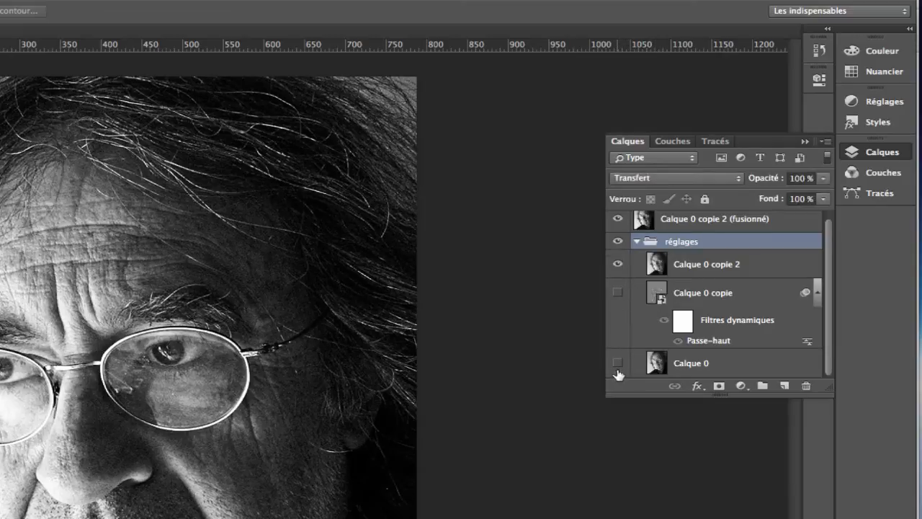
{"action": "left_click", "coordinate": [617, 292]}
{"action": "left_click", "coordinate": [618, 242]}
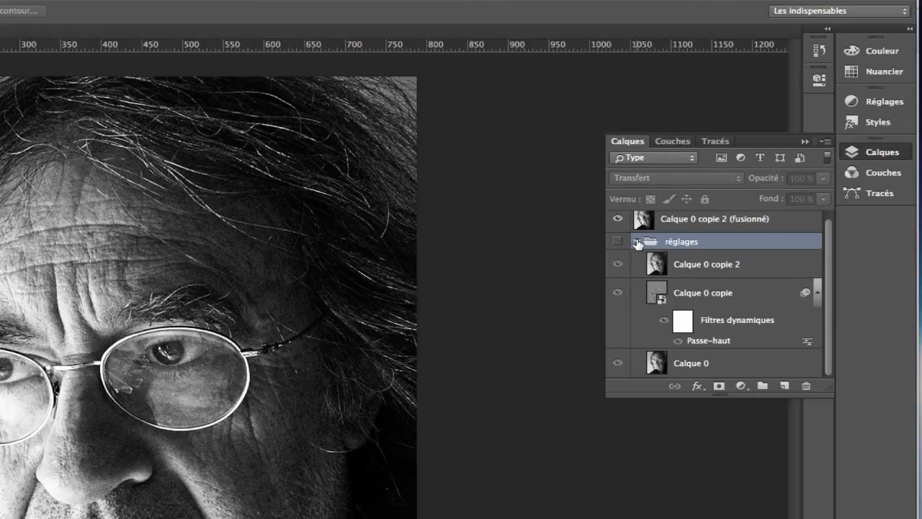
{"action": "left_click", "coordinate": [636, 241]}
Step: Convert the merged layer Calque 0 copie 2 (fusionné) into a smart object
{"action": "left_click", "coordinate": [693, 227]}
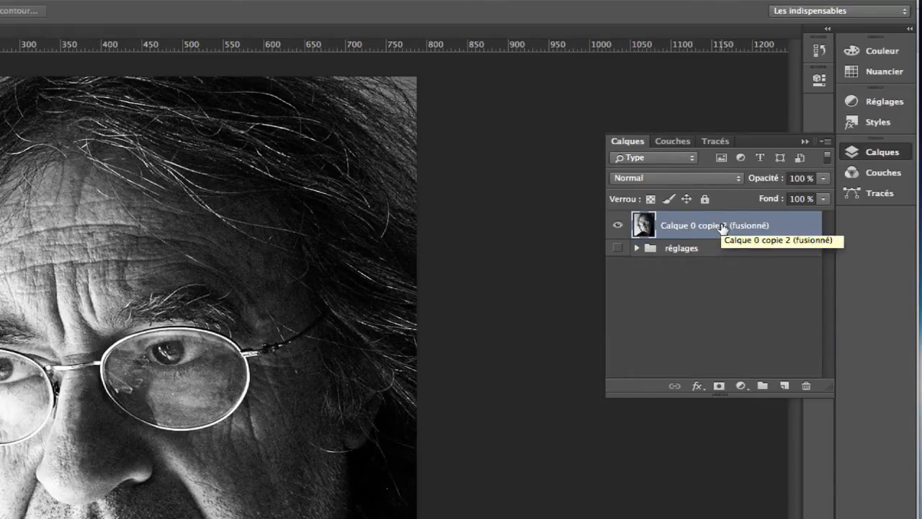
{"action": "right_click", "coordinate": [724, 228]}
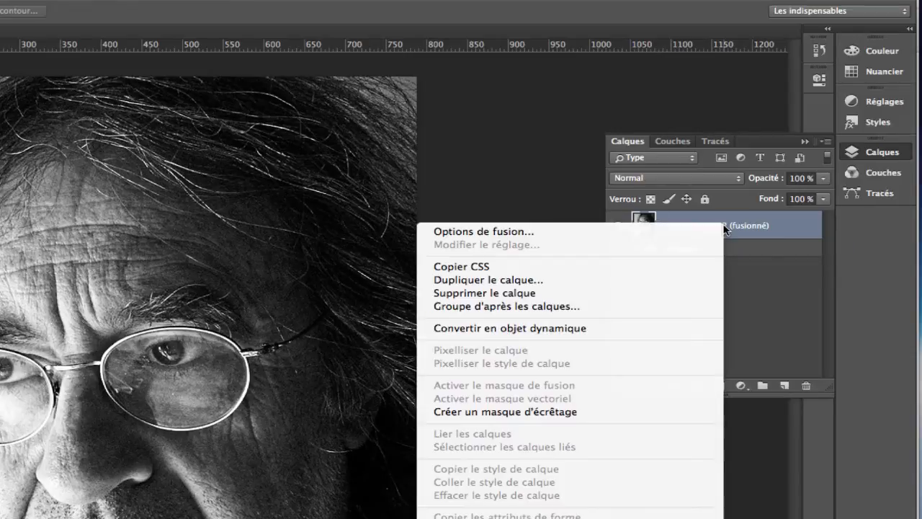
{"action": "left_click", "coordinate": [644, 329]}
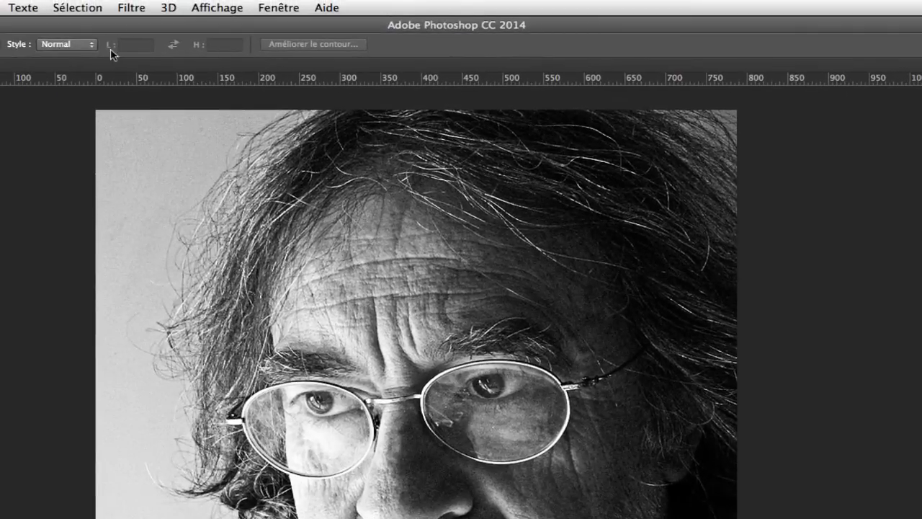
Step: Start the Eclairage rendering filter on the merged layer with a Directionnel light
{"action": "left_click", "coordinate": [67, 1]}
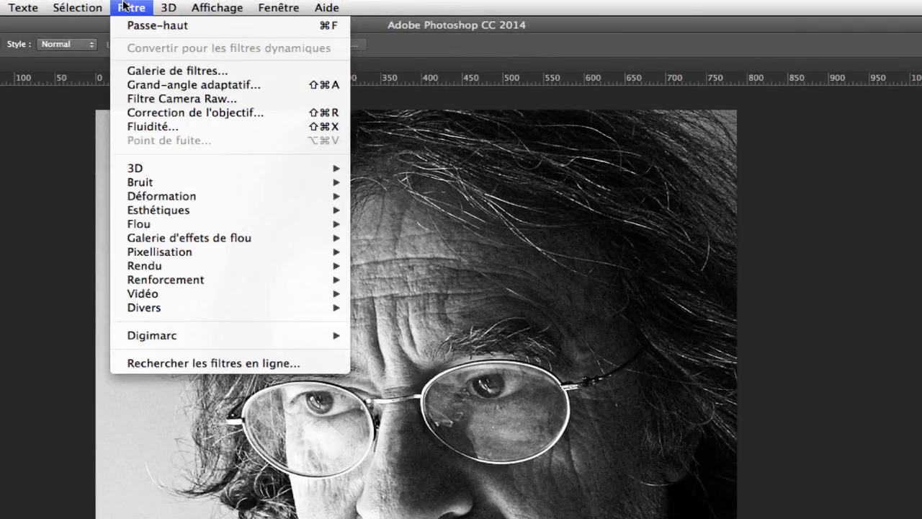
{"action": "mouse_move", "coordinate": [226, 266]}
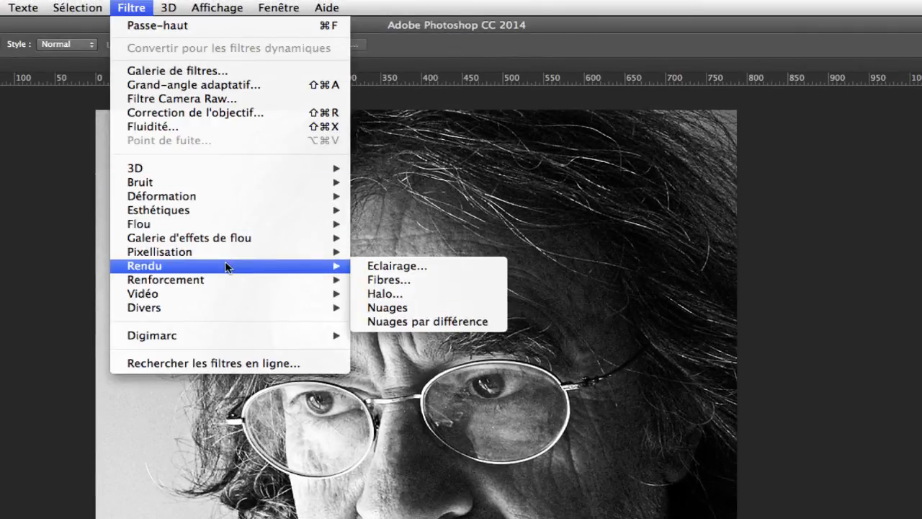
{"action": "left_click", "coordinate": [447, 265]}
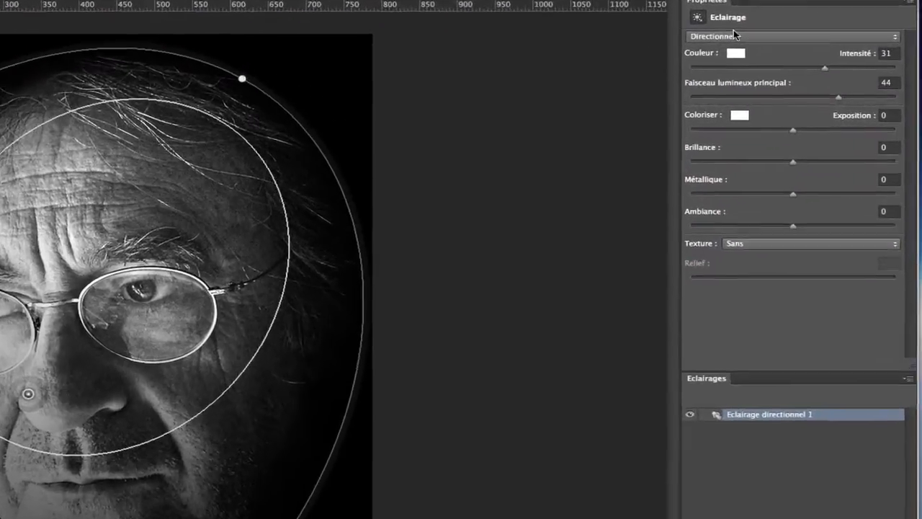
{"action": "left_click", "coordinate": [801, 66]}
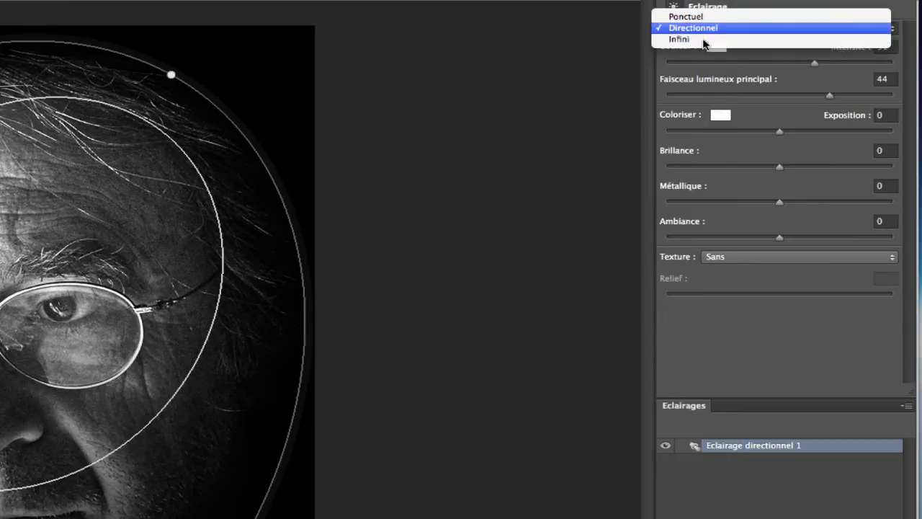
{"action": "left_click", "coordinate": [708, 29]}
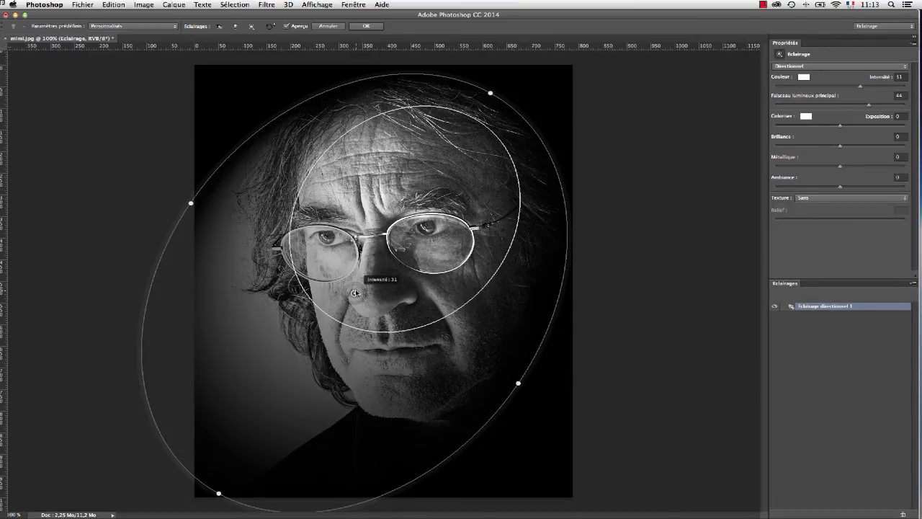
Step: Set the light's intensity to 29, widen its ellipse around the face, and apply the lighting filter
{"action": "mouse_move", "coordinate": [355, 284]}
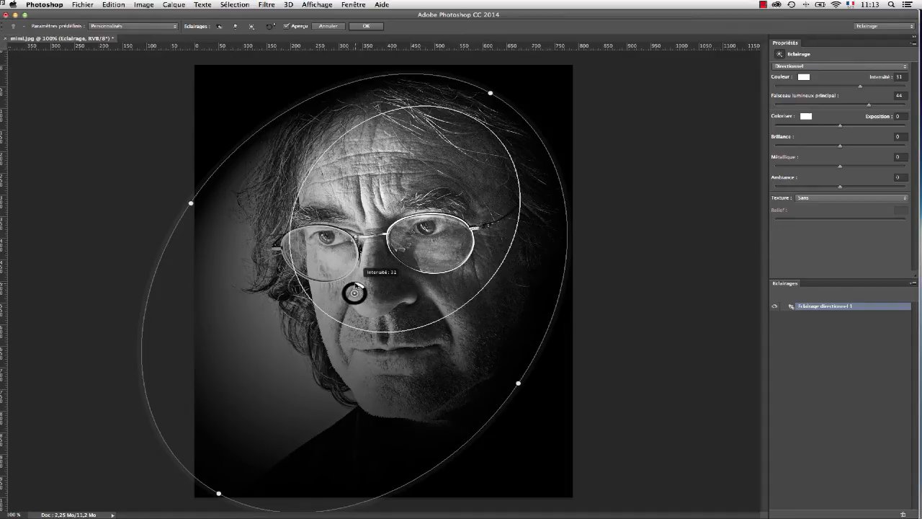
{"action": "left_click_drag", "start_coordinate": [356, 285], "coordinate": [355, 285]}
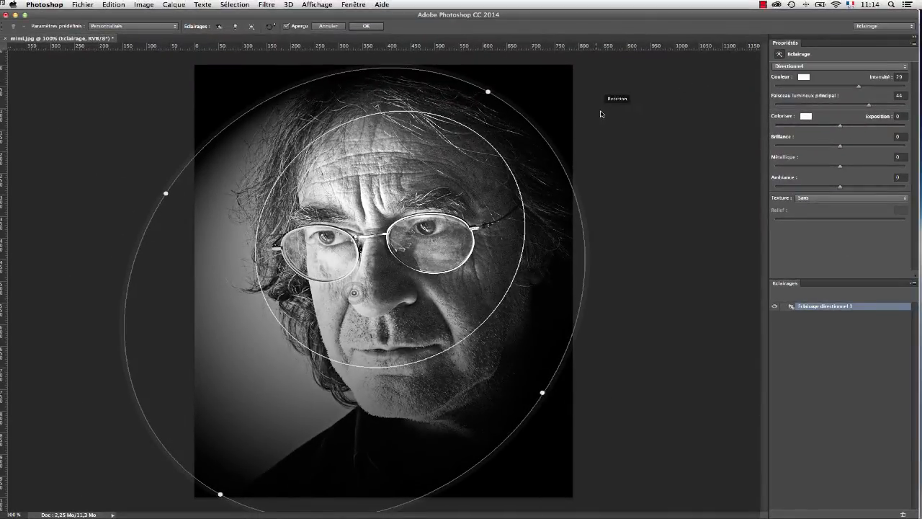
{"action": "left_click", "coordinate": [368, 26]}
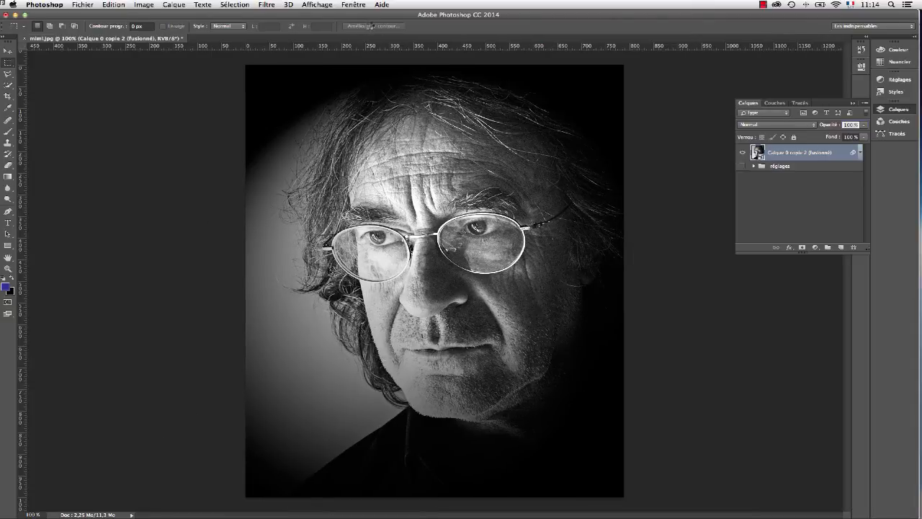
Step: Show and expand the réglages group, and compare the portrait with and without the merged lighting layer
{"action": "left_click", "coordinate": [743, 153]}
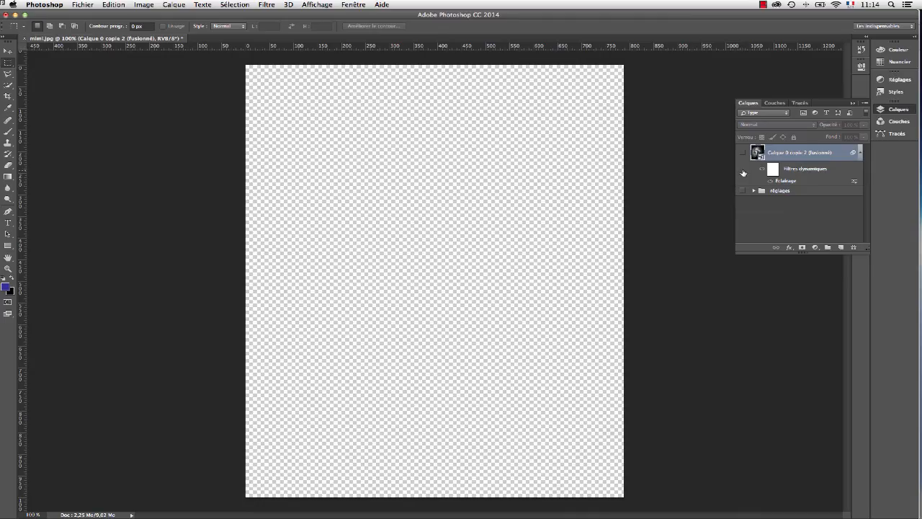
{"action": "left_click", "coordinate": [743, 153]}
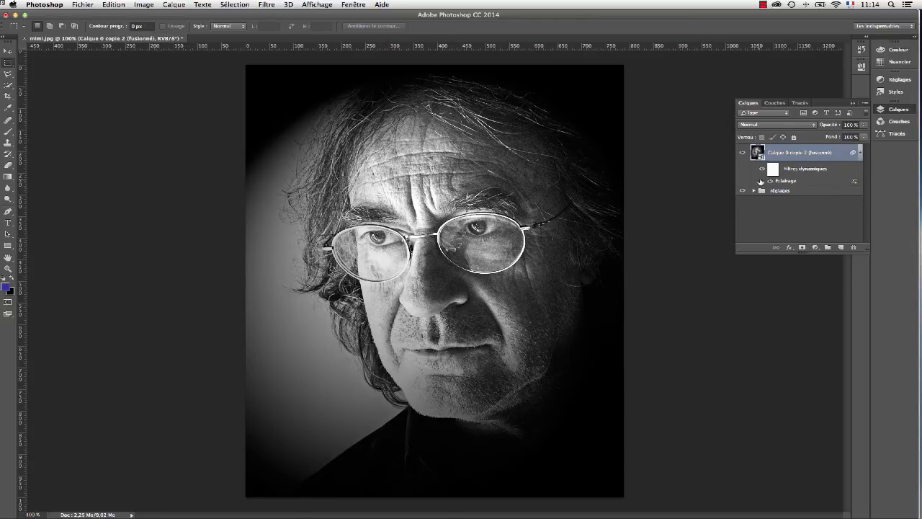
{"action": "left_click", "coordinate": [753, 191]}
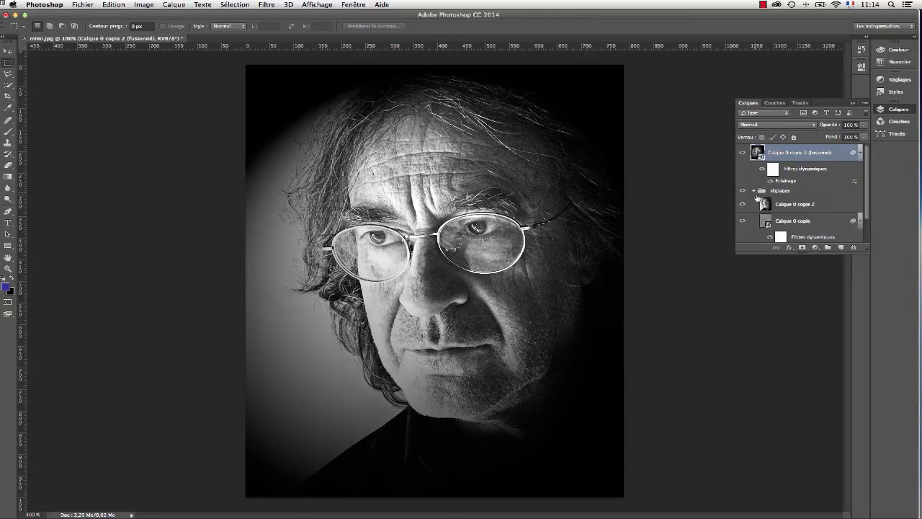
{"action": "left_click", "coordinate": [743, 154]}
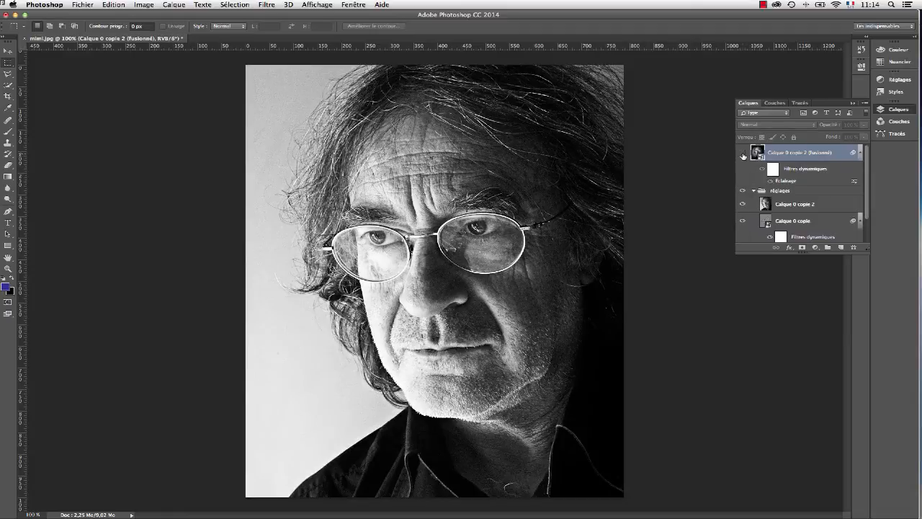
{"action": "left_click", "coordinate": [743, 153]}
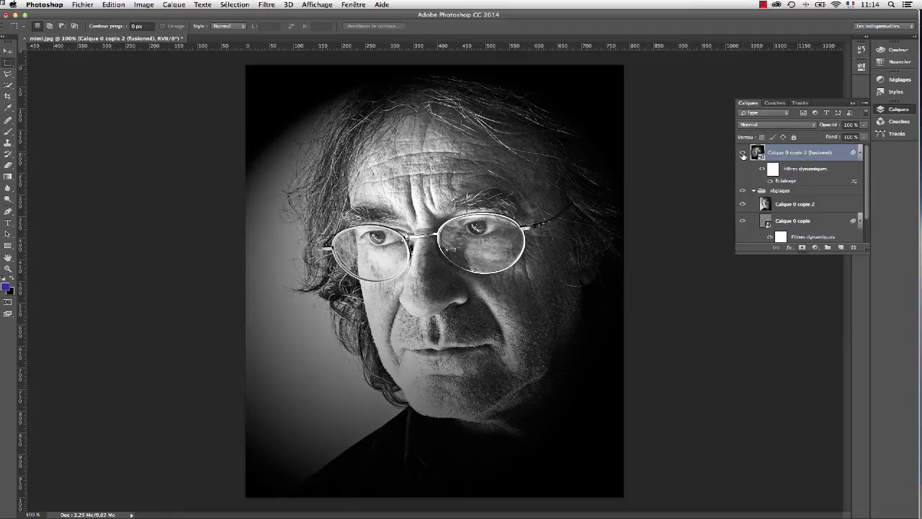
Step: Lower the merged layer's opacity to 76 %, try the Superposition blend mode on it, and return it to Normal
{"action": "left_click", "coordinate": [865, 126]}
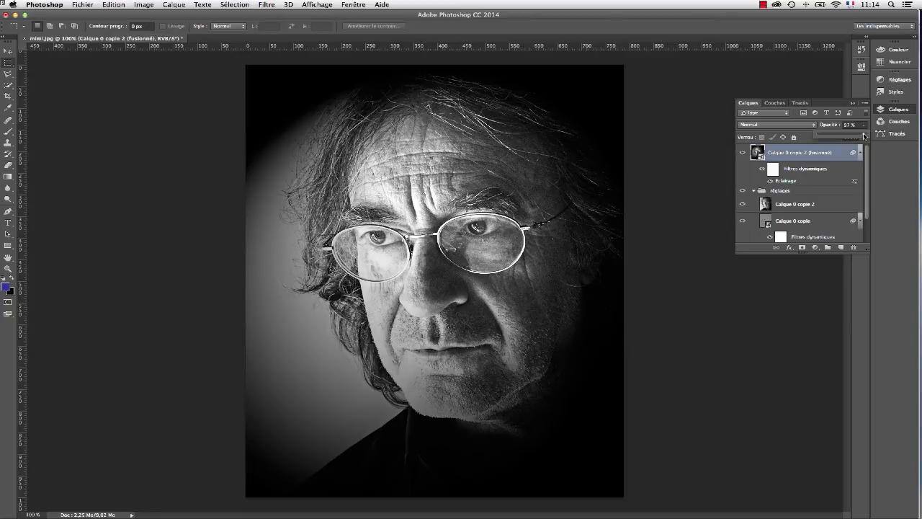
{"action": "mouse_move", "coordinate": [865, 136]}
{"action": "left_mouse_down"}
{"action": "mouse_move", "coordinate": [847, 136]}
{"action": "mouse_move", "coordinate": [864, 137]}
{"action": "mouse_move", "coordinate": [847, 137]}
{"action": "mouse_move", "coordinate": [858, 139]}
{"action": "left_mouse_up"}
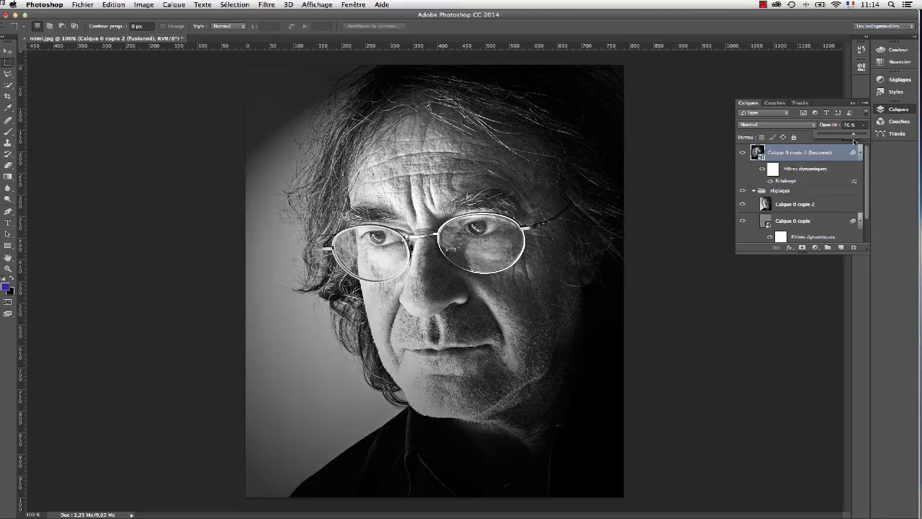
{"action": "left_click", "coordinate": [799, 128]}
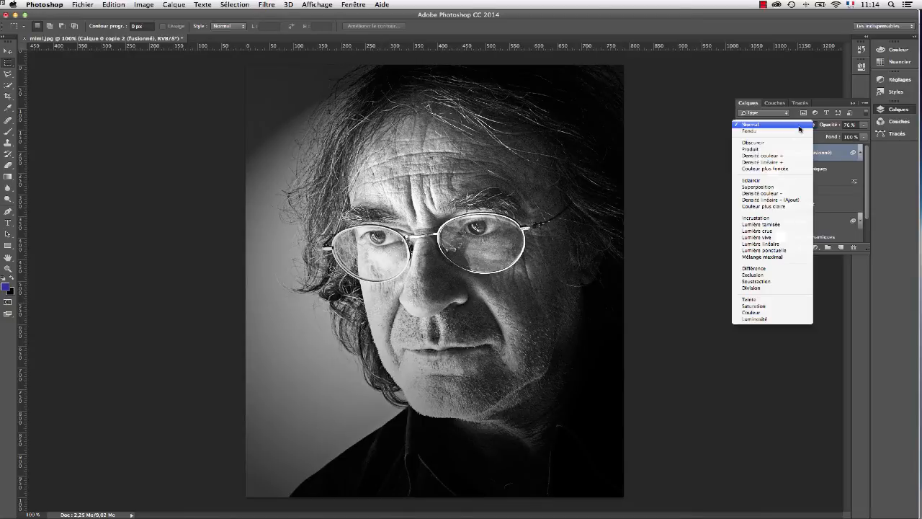
{"action": "left_click", "coordinate": [796, 187]}
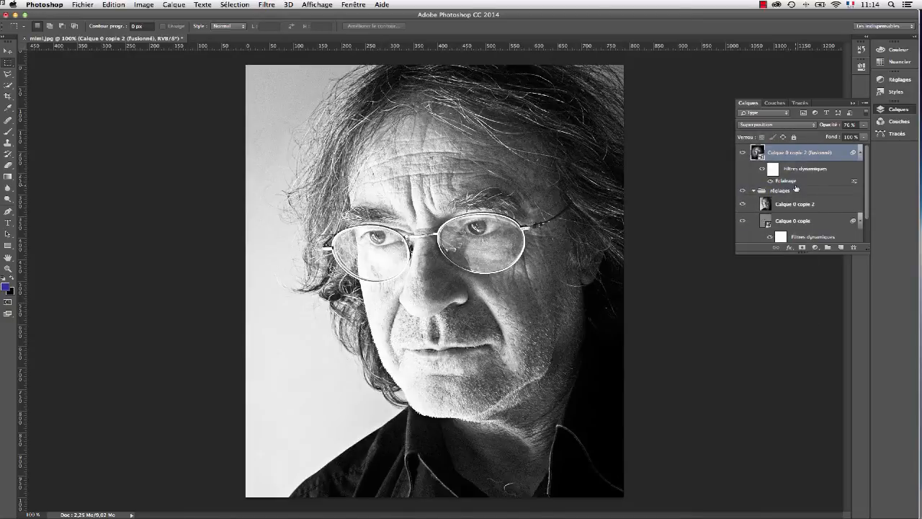
{"action": "left_click", "coordinate": [780, 125]}
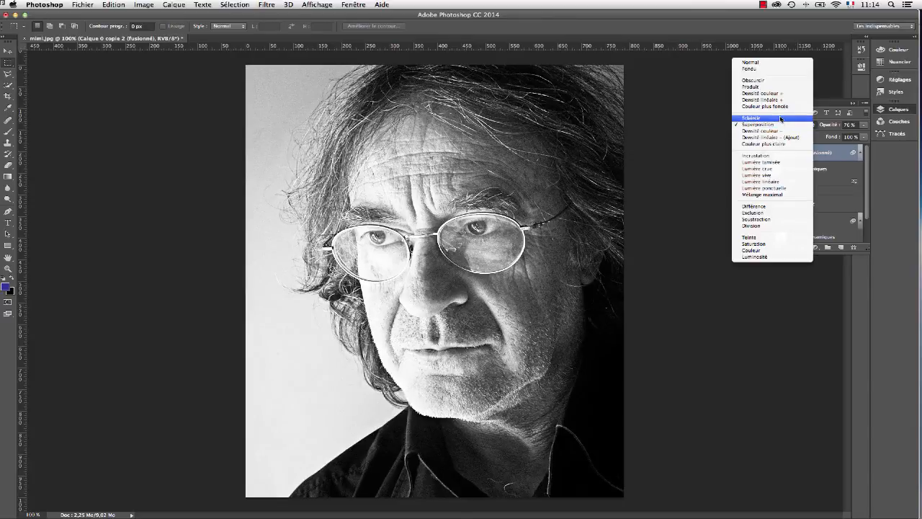
{"action": "left_click", "coordinate": [780, 118]}
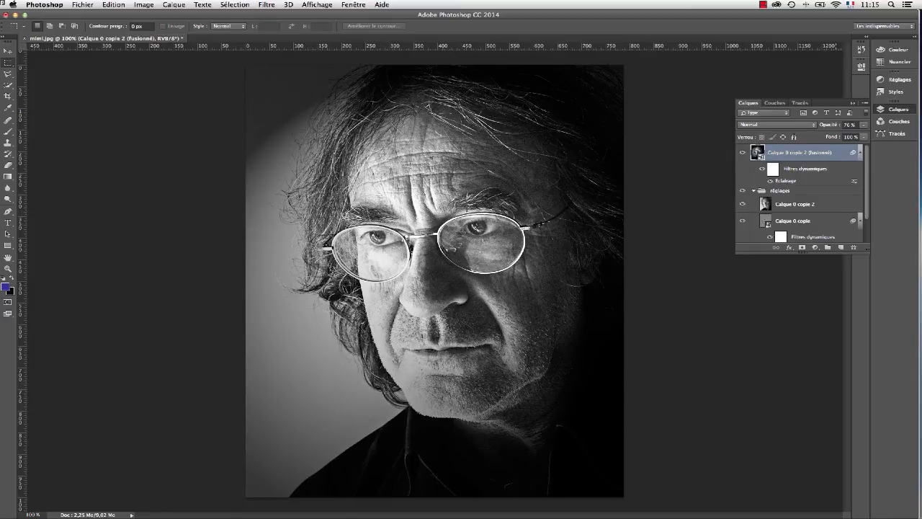
Step: Set the merged lighting layer's opacity to 65 %
{"action": "left_click", "coordinate": [863, 126]}
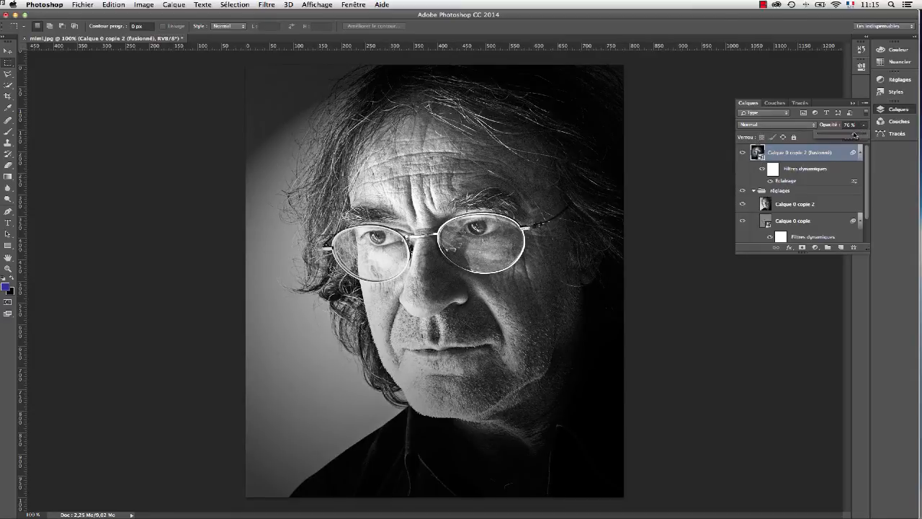
{"action": "mouse_move", "coordinate": [854, 135]}
{"action": "left_mouse_down"}
{"action": "mouse_move", "coordinate": [834, 138]}
{"action": "mouse_move", "coordinate": [848, 136]}
{"action": "left_mouse_up"}
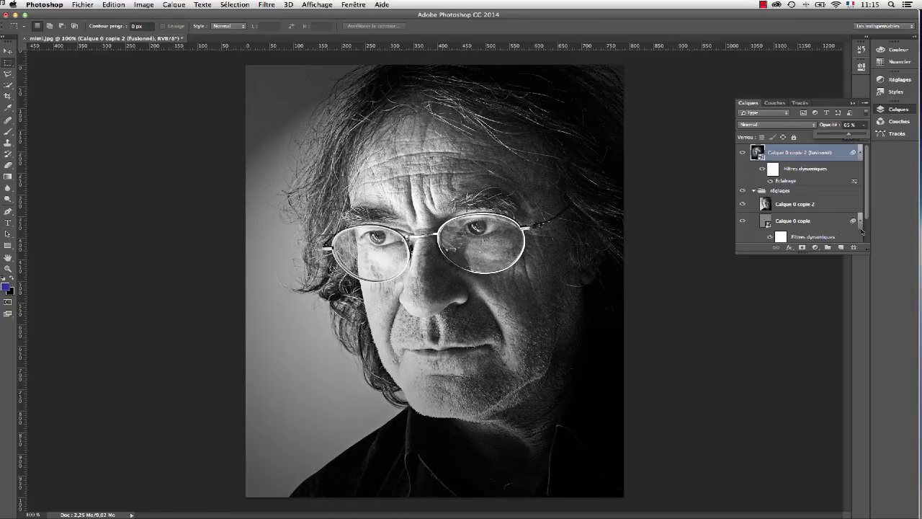
Step: Review the retouching by hiding all layers, then showing Calque 0, Calque 0 copie, Calque 0 copie 2 and the merged layer one by one
{"action": "left_click_drag", "start_coordinate": [867, 216], "coordinate": [866, 358]}
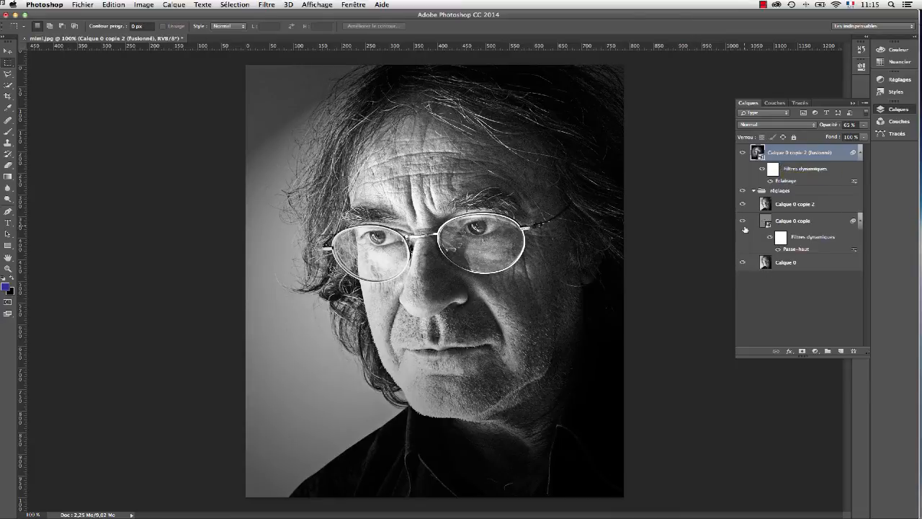
{"action": "left_click_drag", "start_coordinate": [740, 219], "coordinate": [742, 153]}
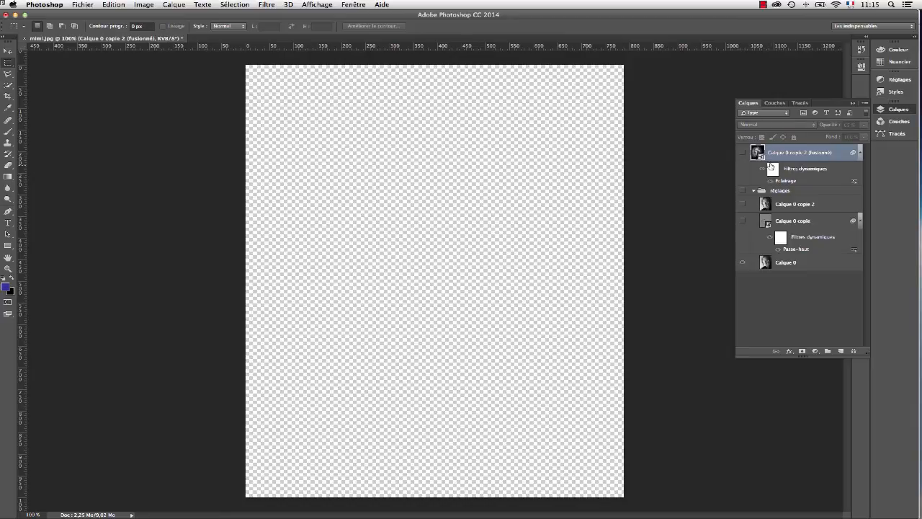
{"action": "left_click", "coordinate": [742, 263]}
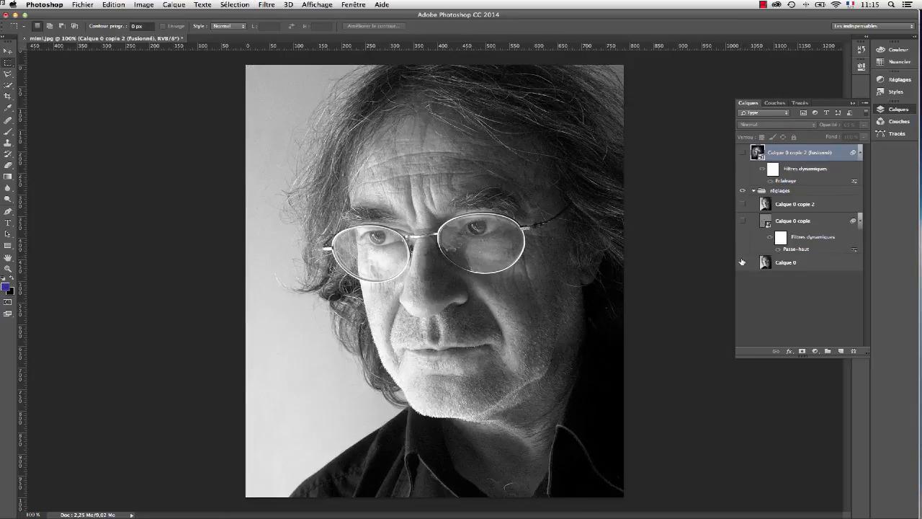
{"action": "left_click", "coordinate": [743, 222]}
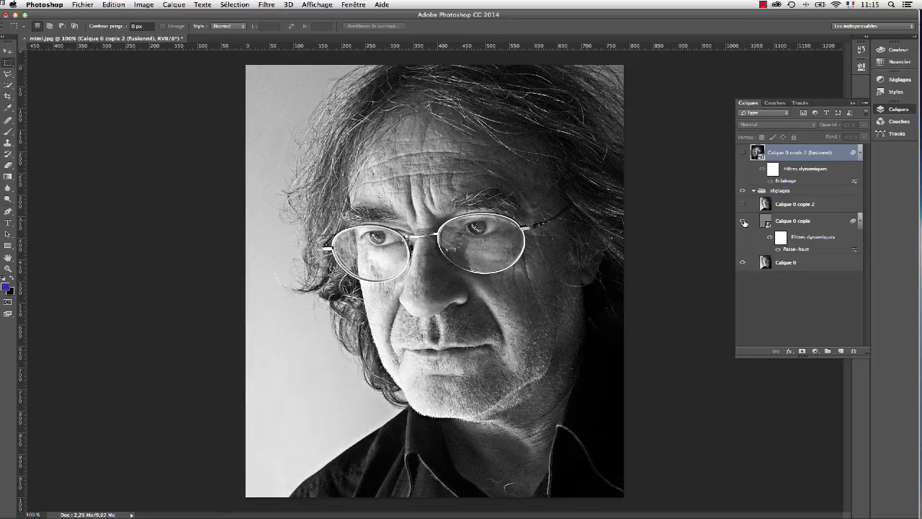
{"action": "left_click", "coordinate": [744, 204]}
{"action": "left_click", "coordinate": [743, 153]}
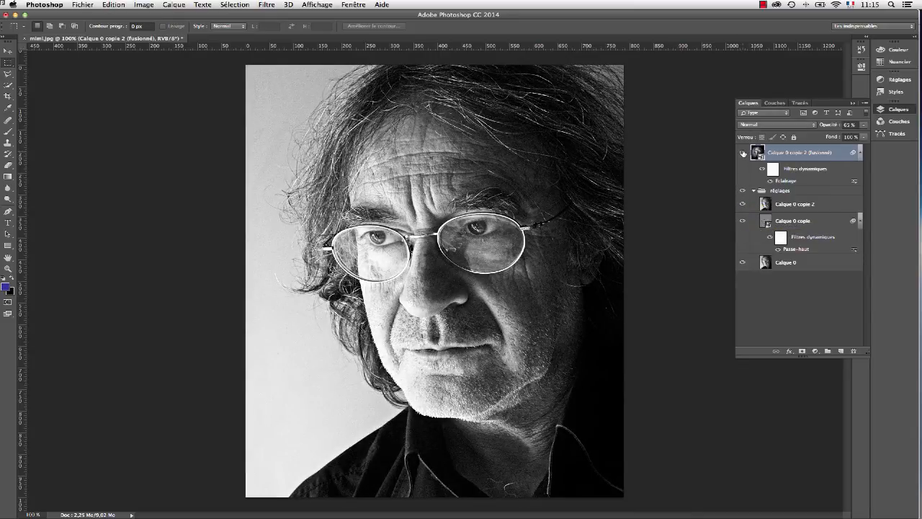